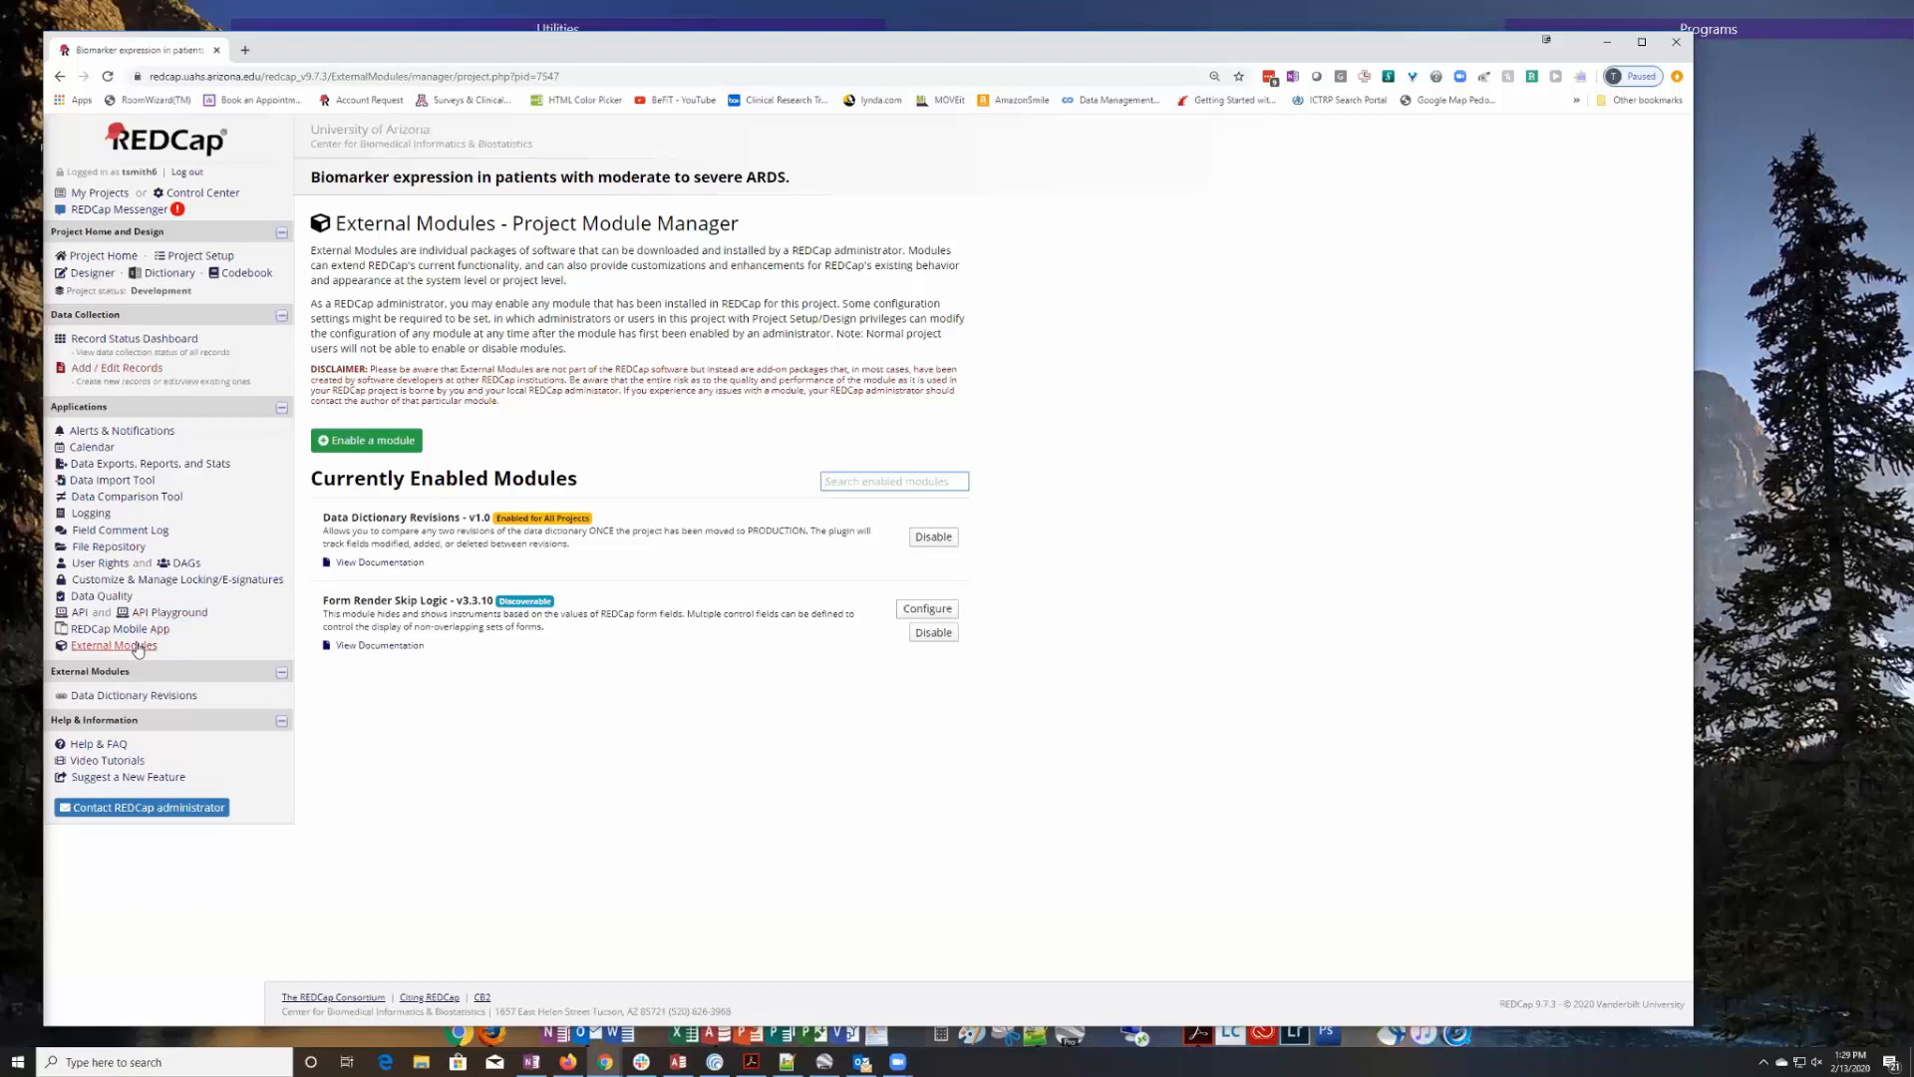
Review which instruments are designated to the events of Arm 1 Mechanical Ventilation and Arm 2 VV-ECMO.
{"action": "left_click", "coordinate": [61, 77]}
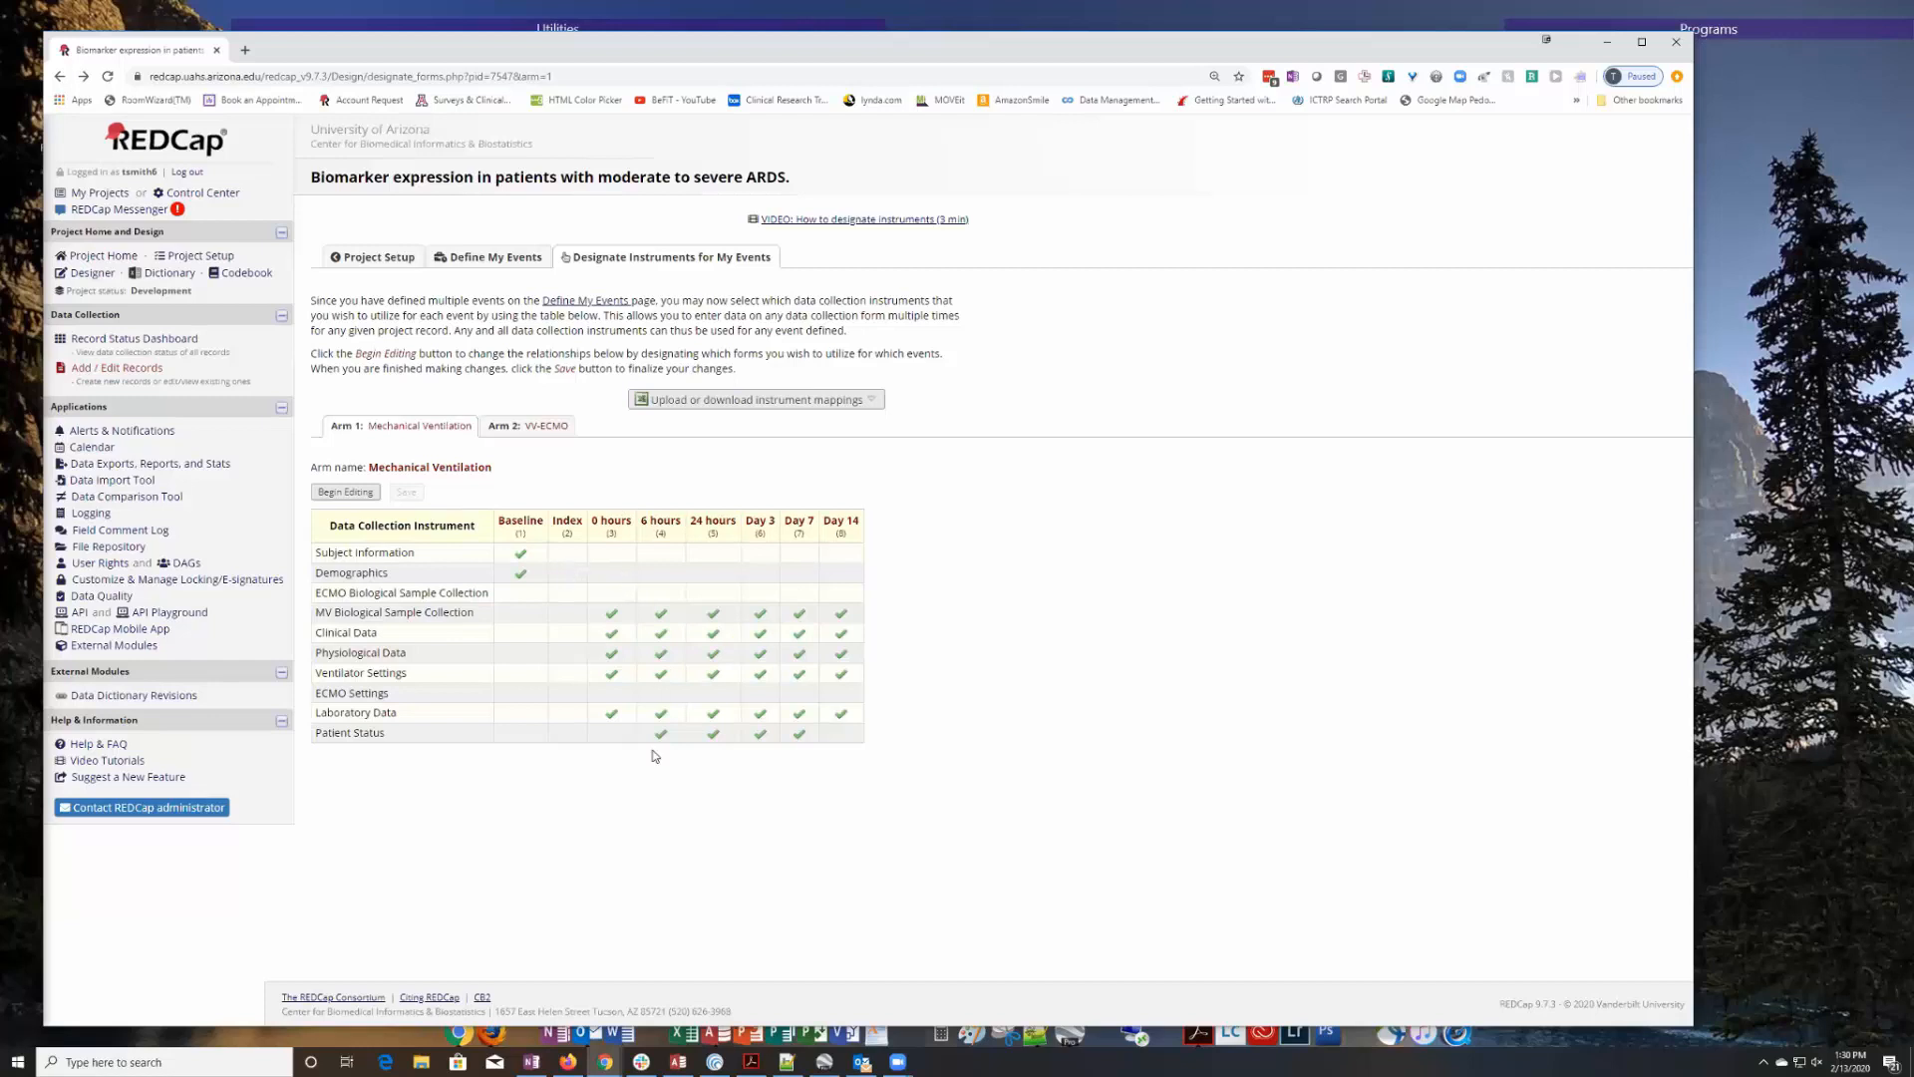
{"action": "left_click", "coordinate": [499, 427]}
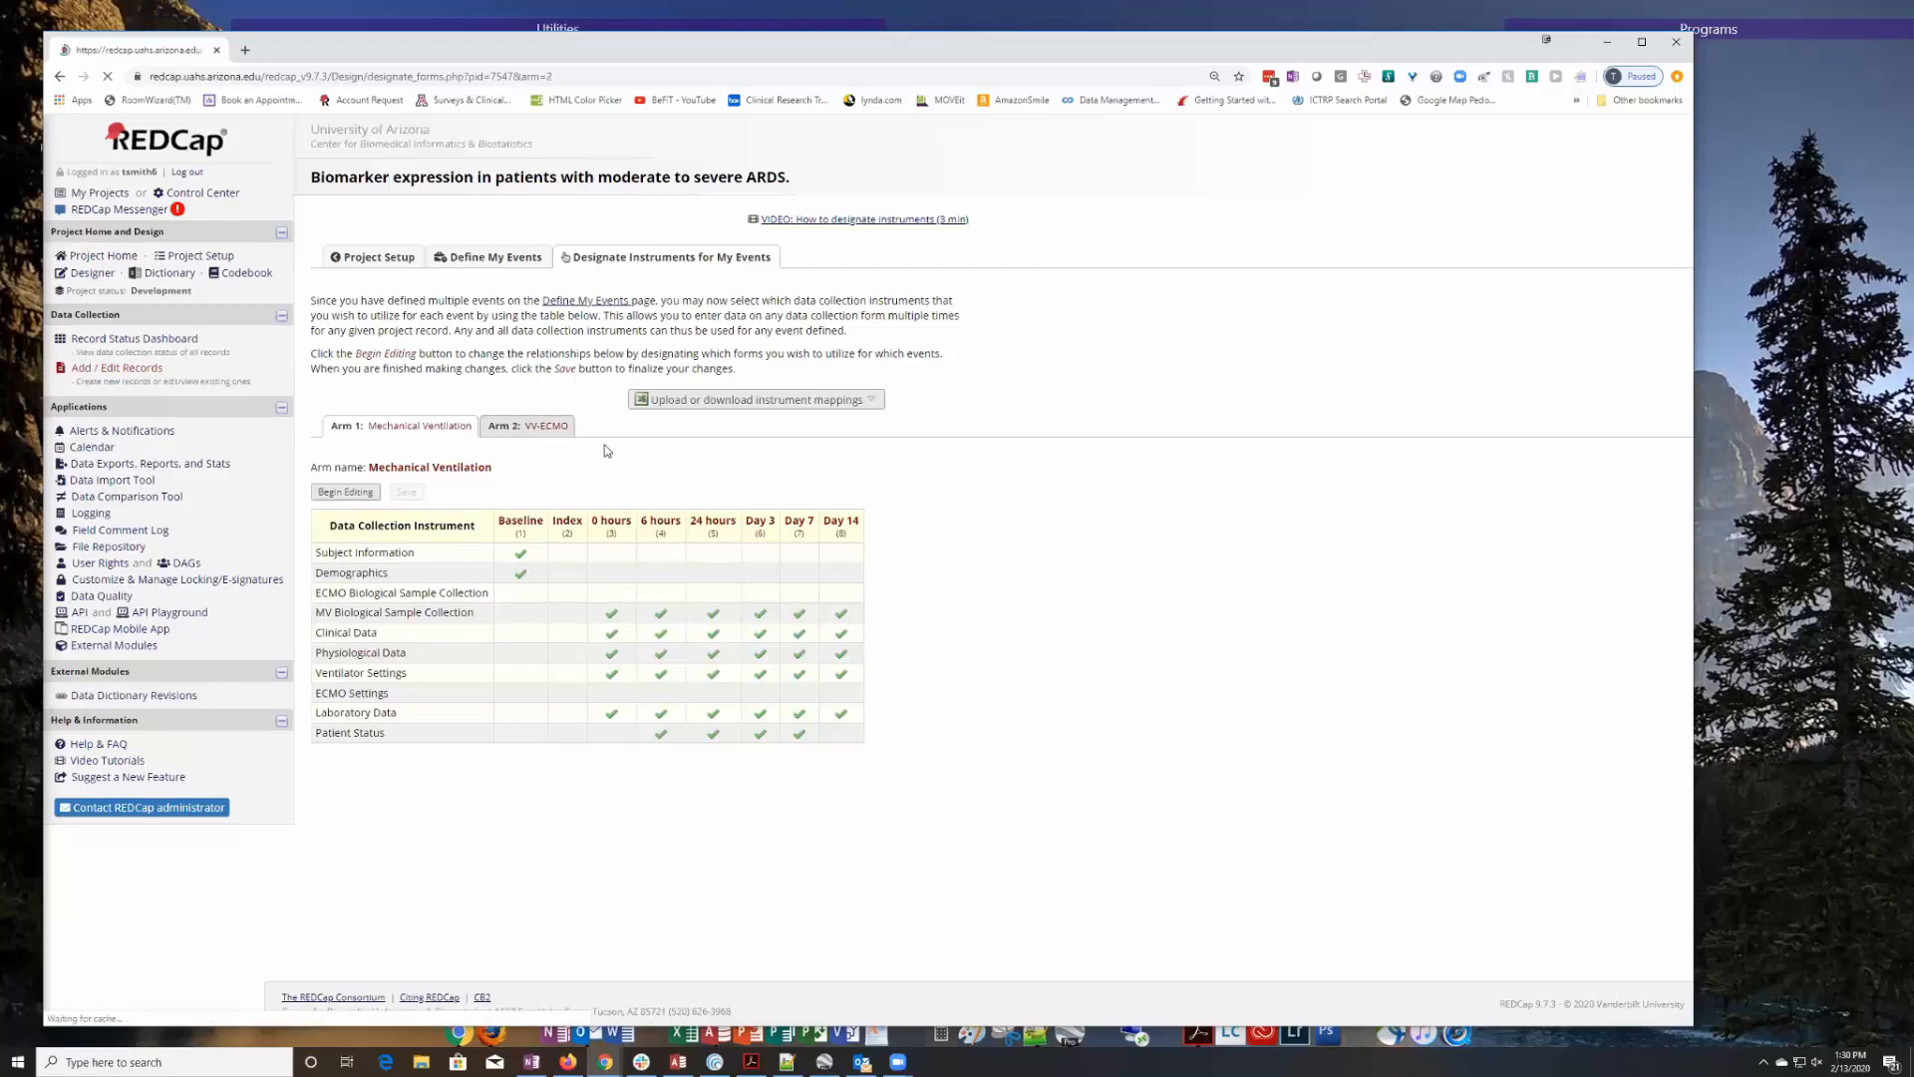
{"action": "left_click", "coordinate": [421, 436]}
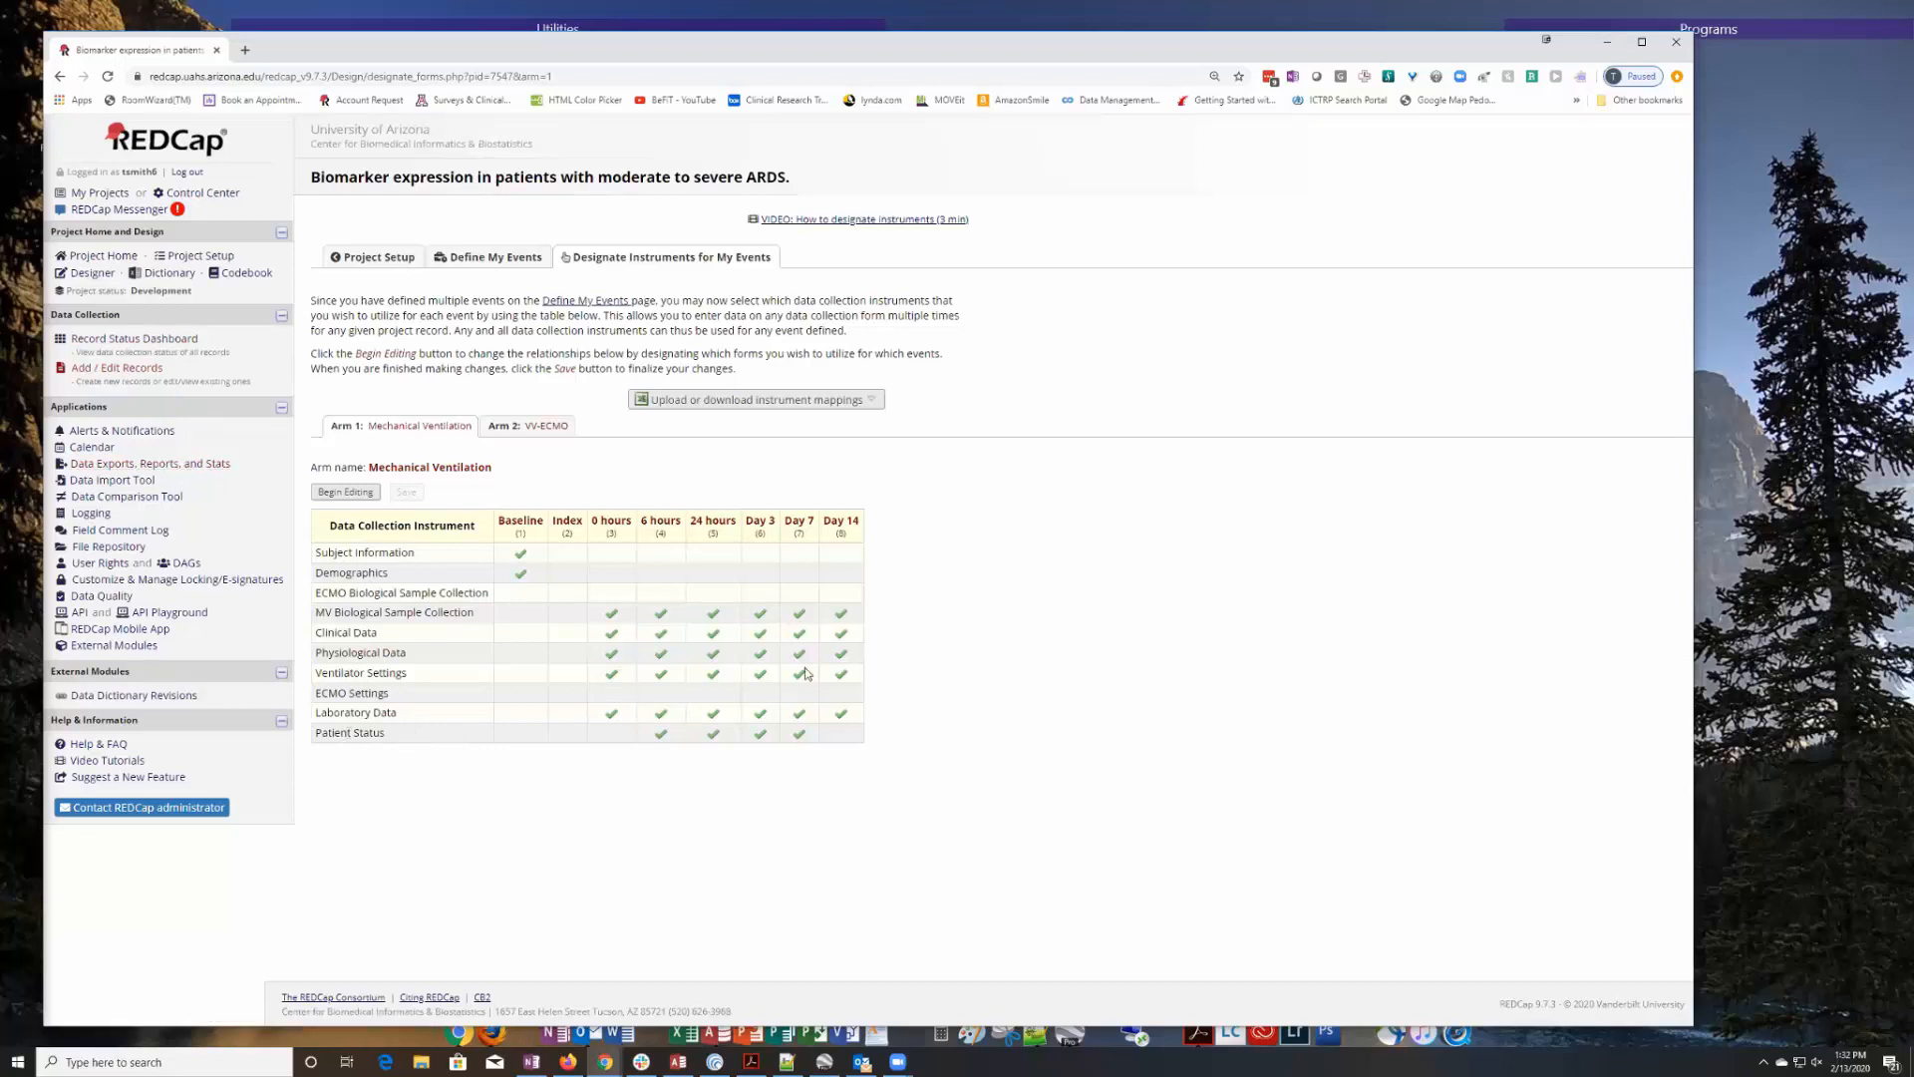
Open the Patient Status instrument in the Online Designer to inspect its fields and branching logic.
{"action": "left_click", "coordinate": [92, 273]}
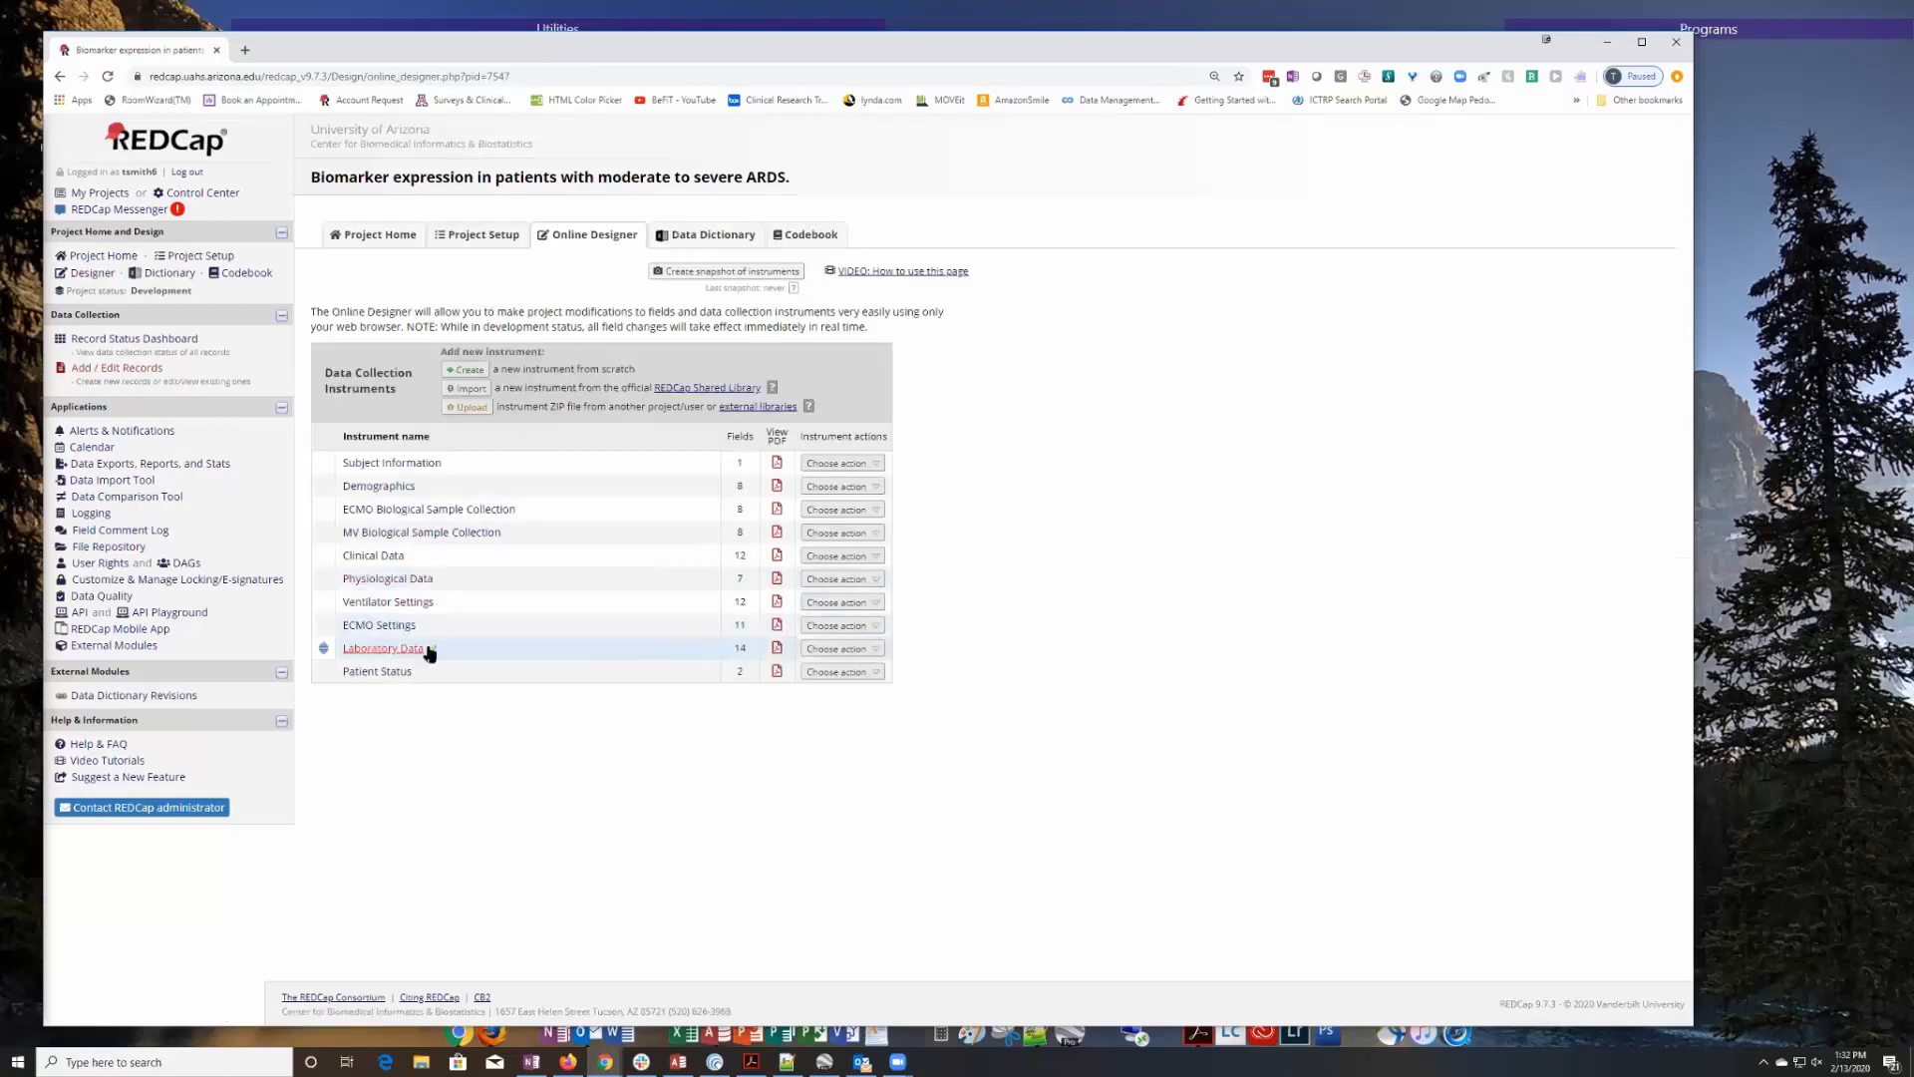
{"action": "left_click", "coordinate": [379, 672]}
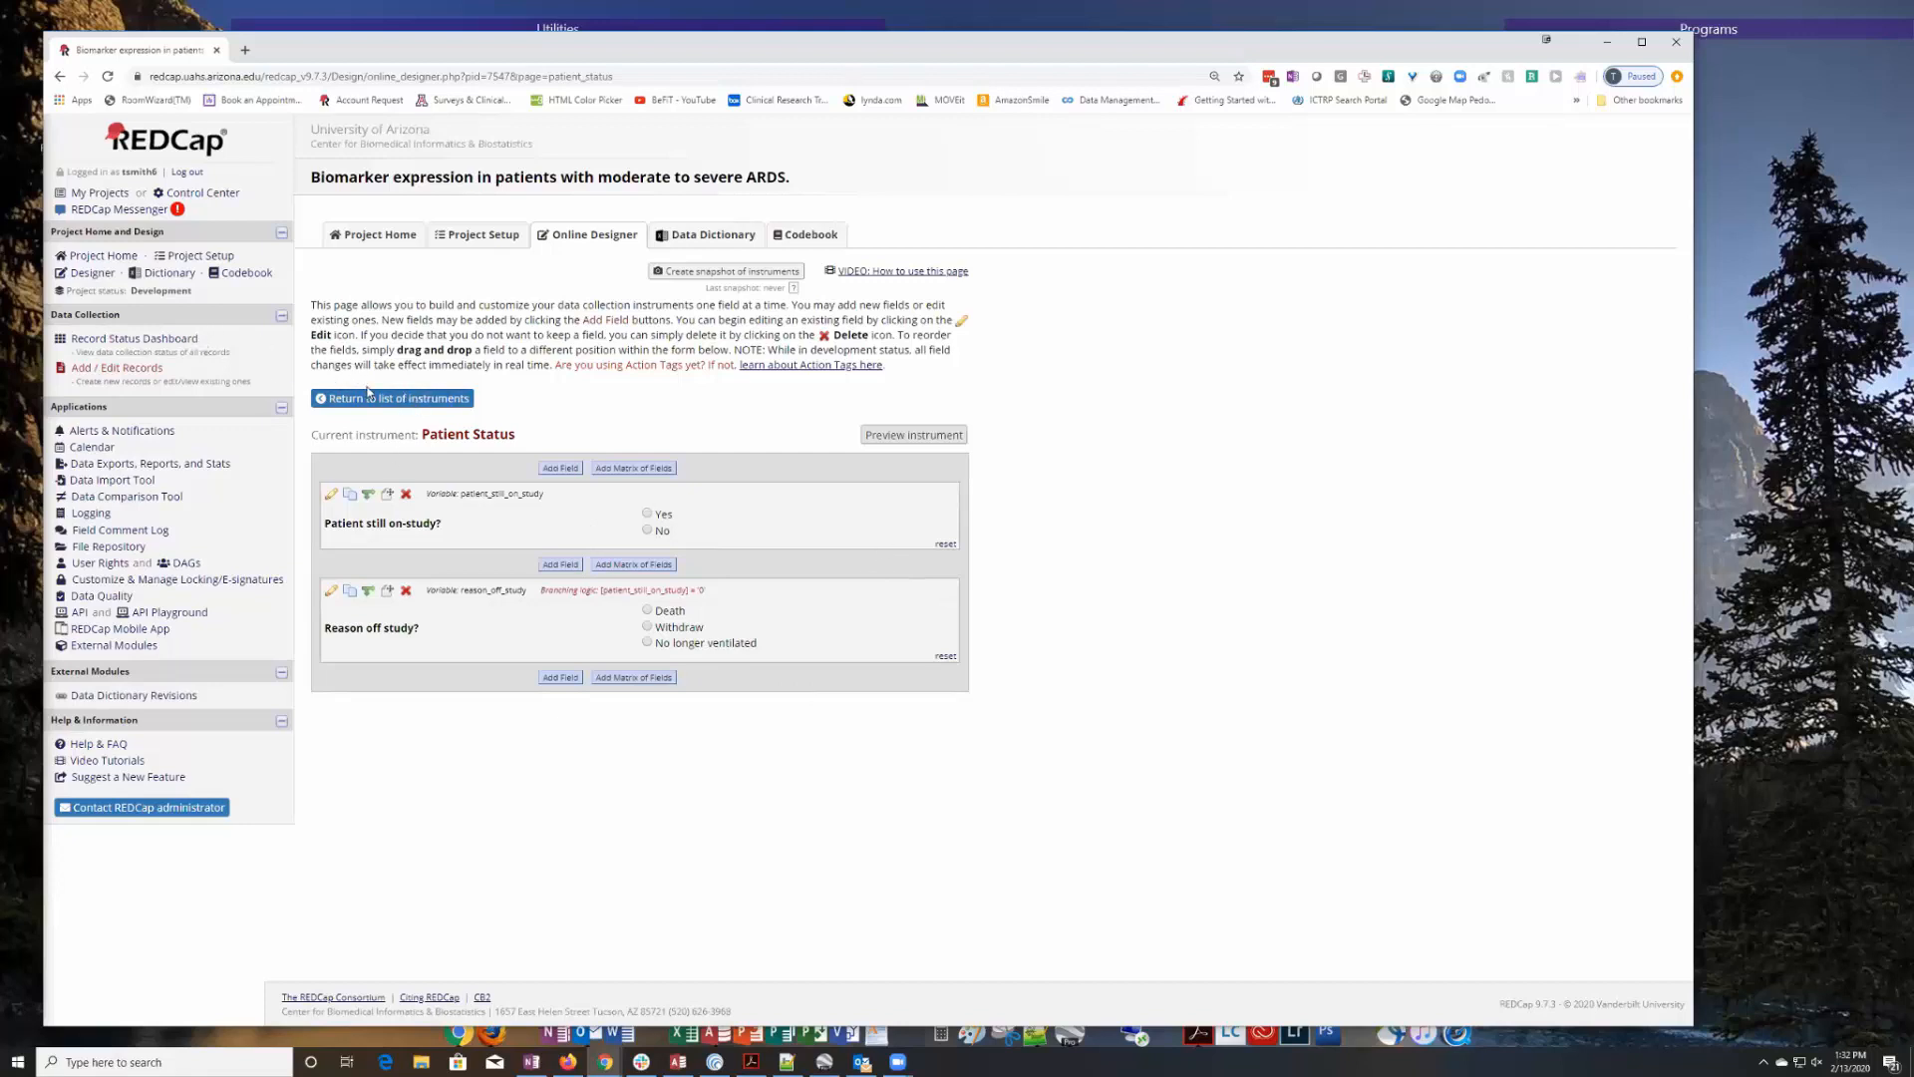
Open the Form Render Skip Logic module's configuration and inspect the first control field's variable and event choices.
{"action": "left_click", "coordinate": [114, 645]}
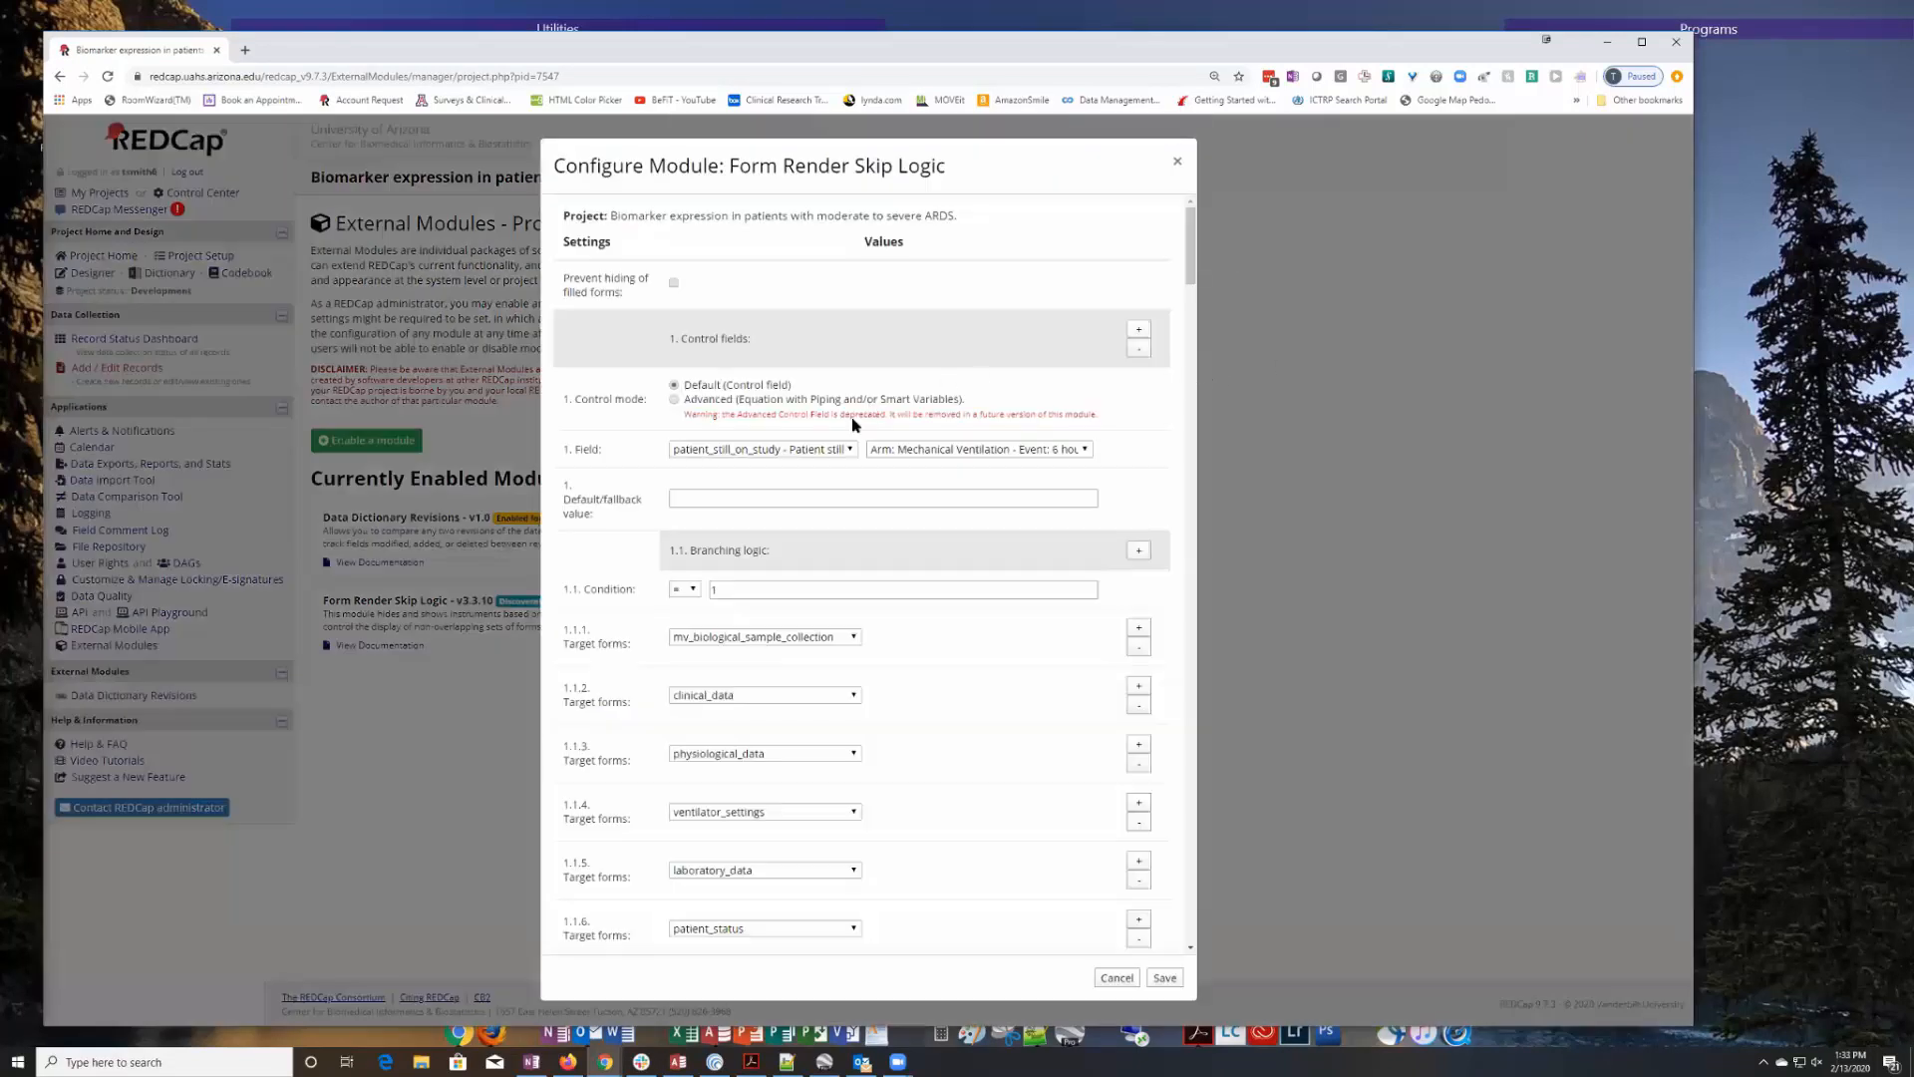
{"action": "left_click", "coordinate": [1087, 451]}
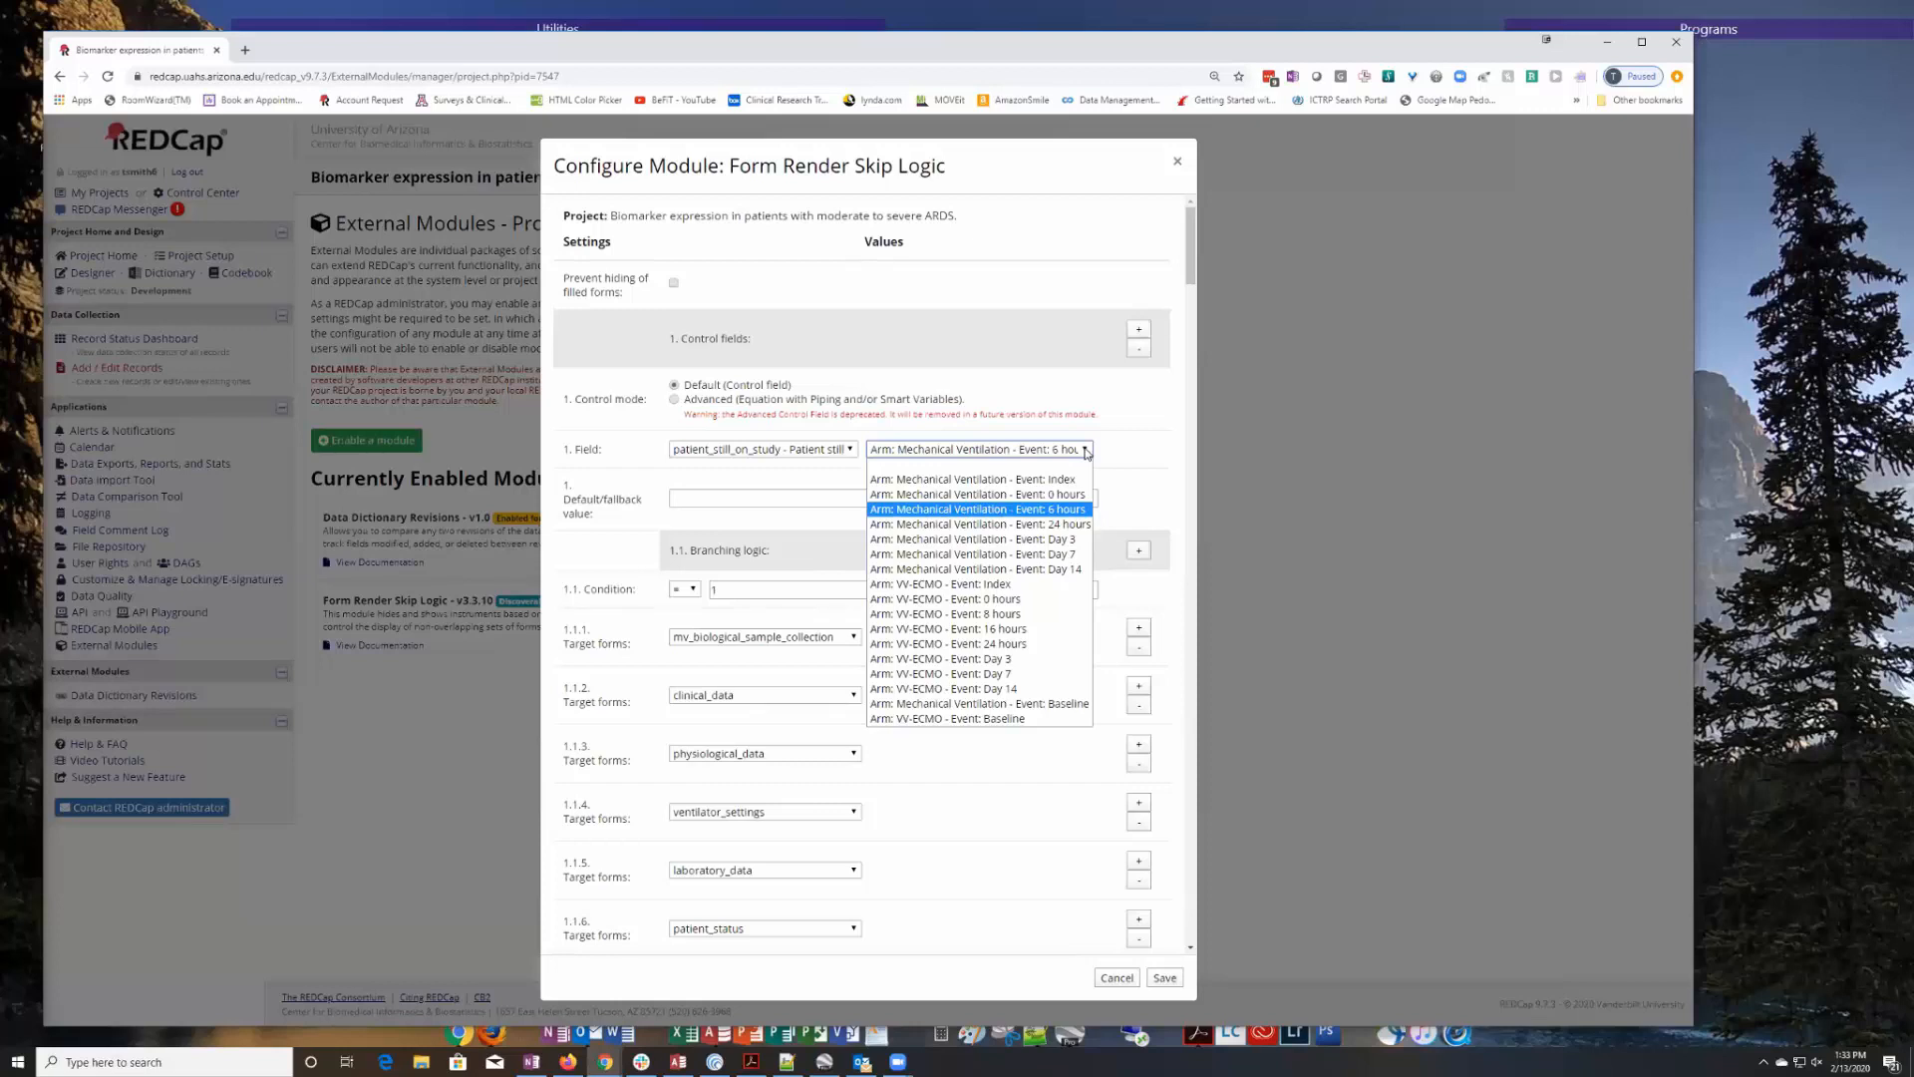
{"action": "left_click", "coordinate": [1087, 452]}
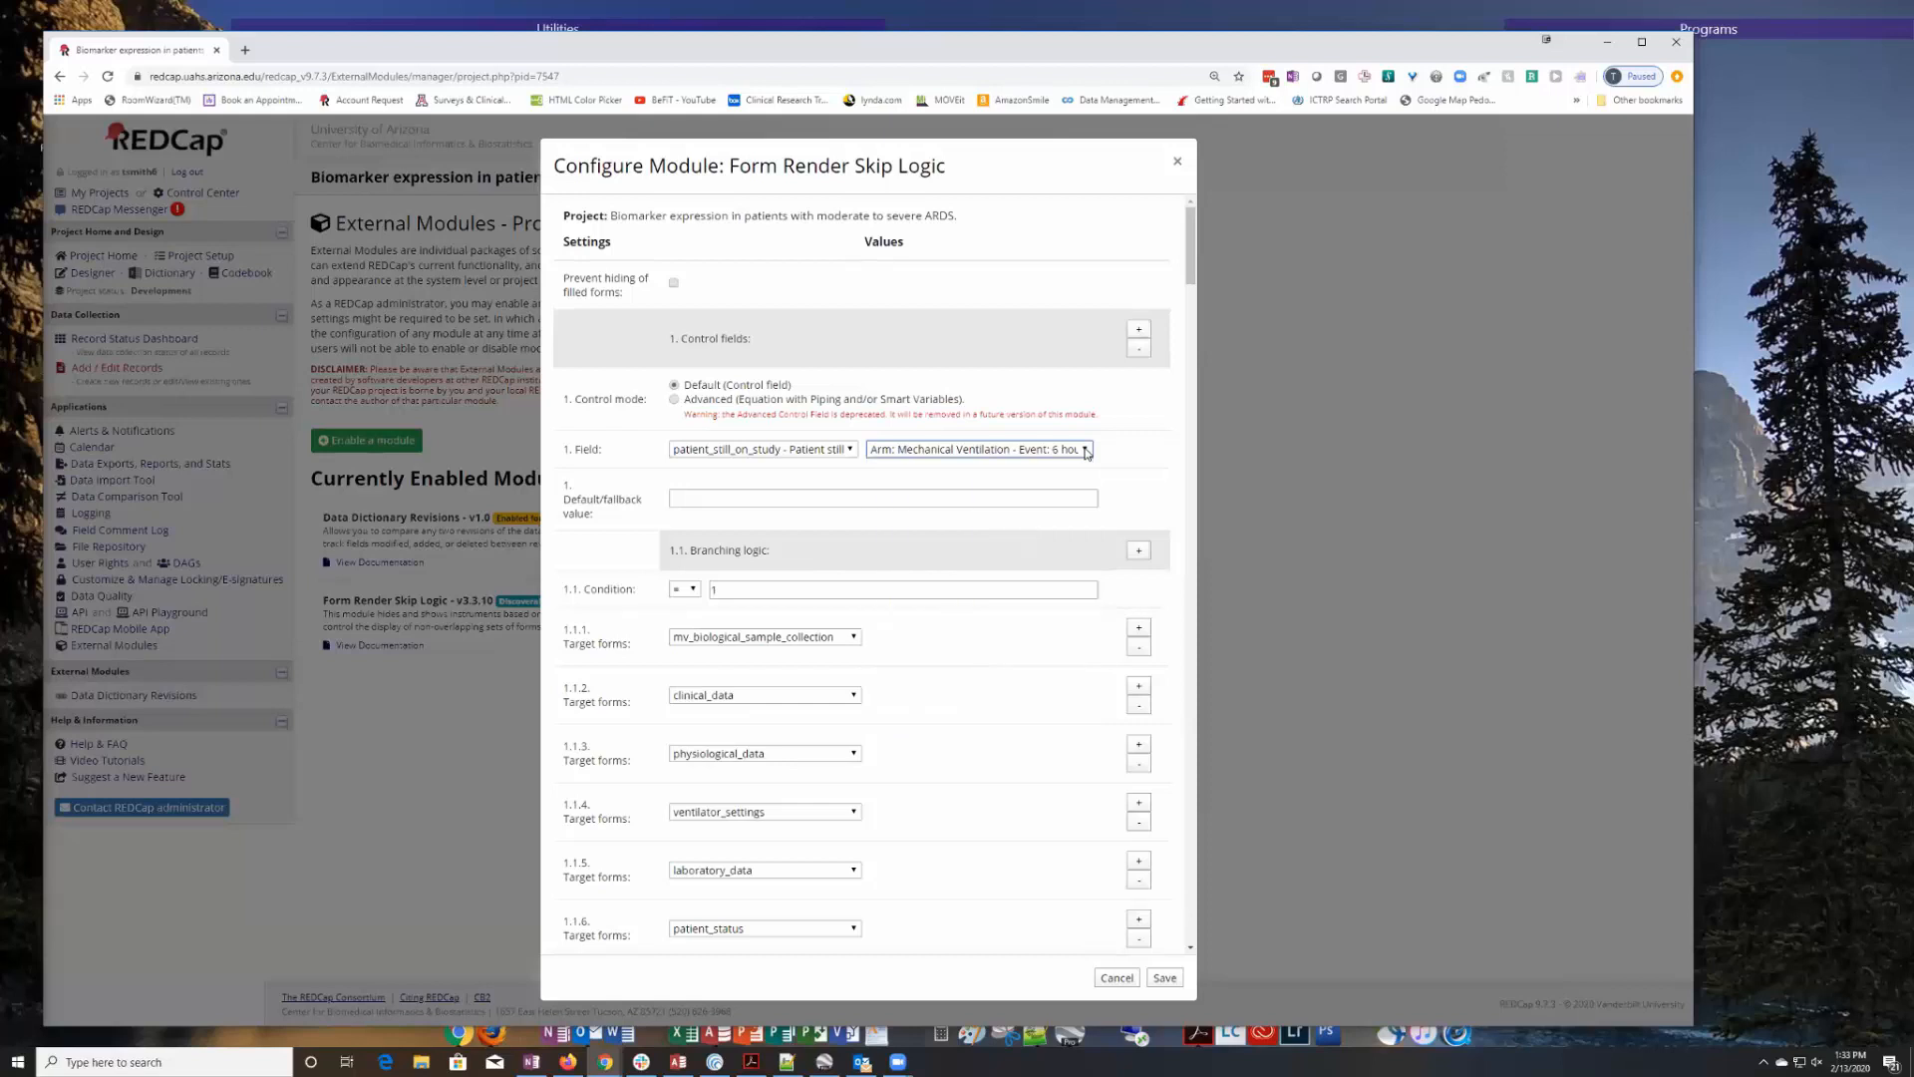
{"action": "left_click", "coordinate": [852, 452]}
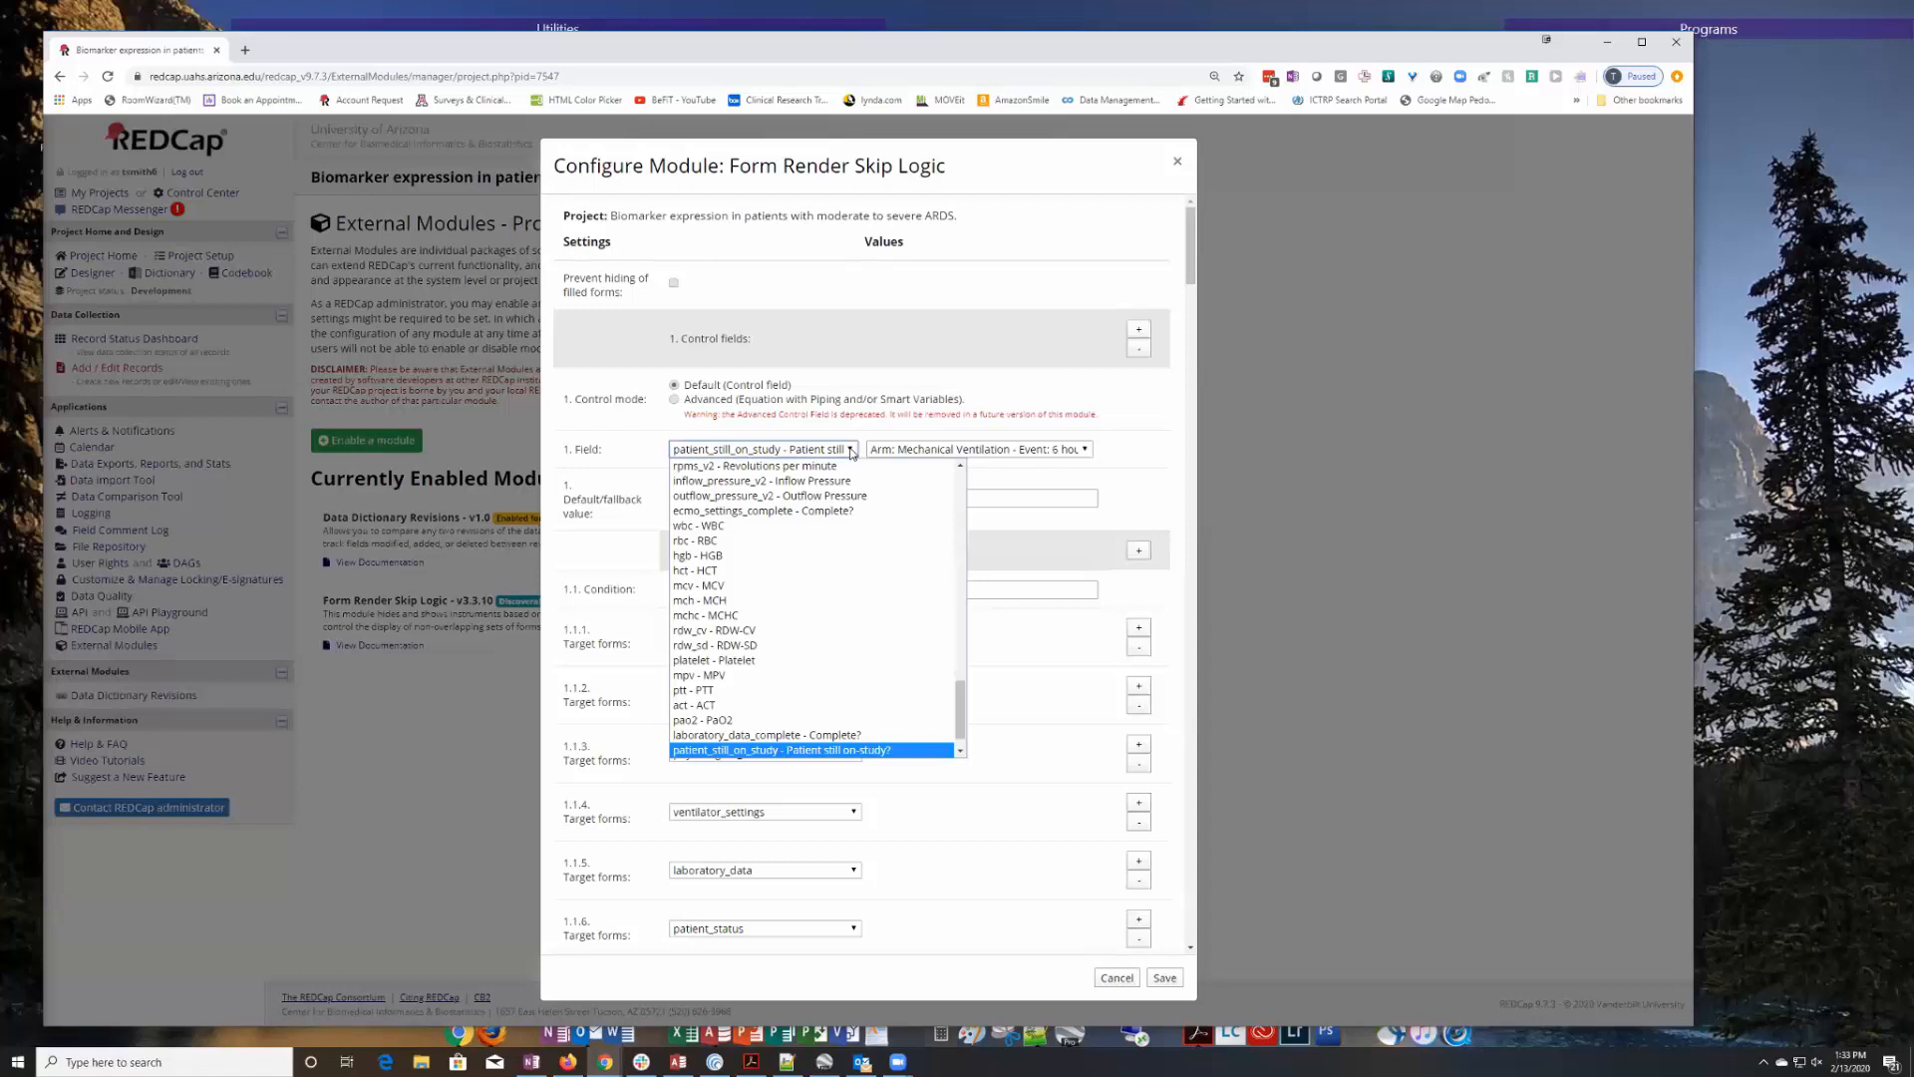
{"action": "left_click", "coordinate": [852, 452]}
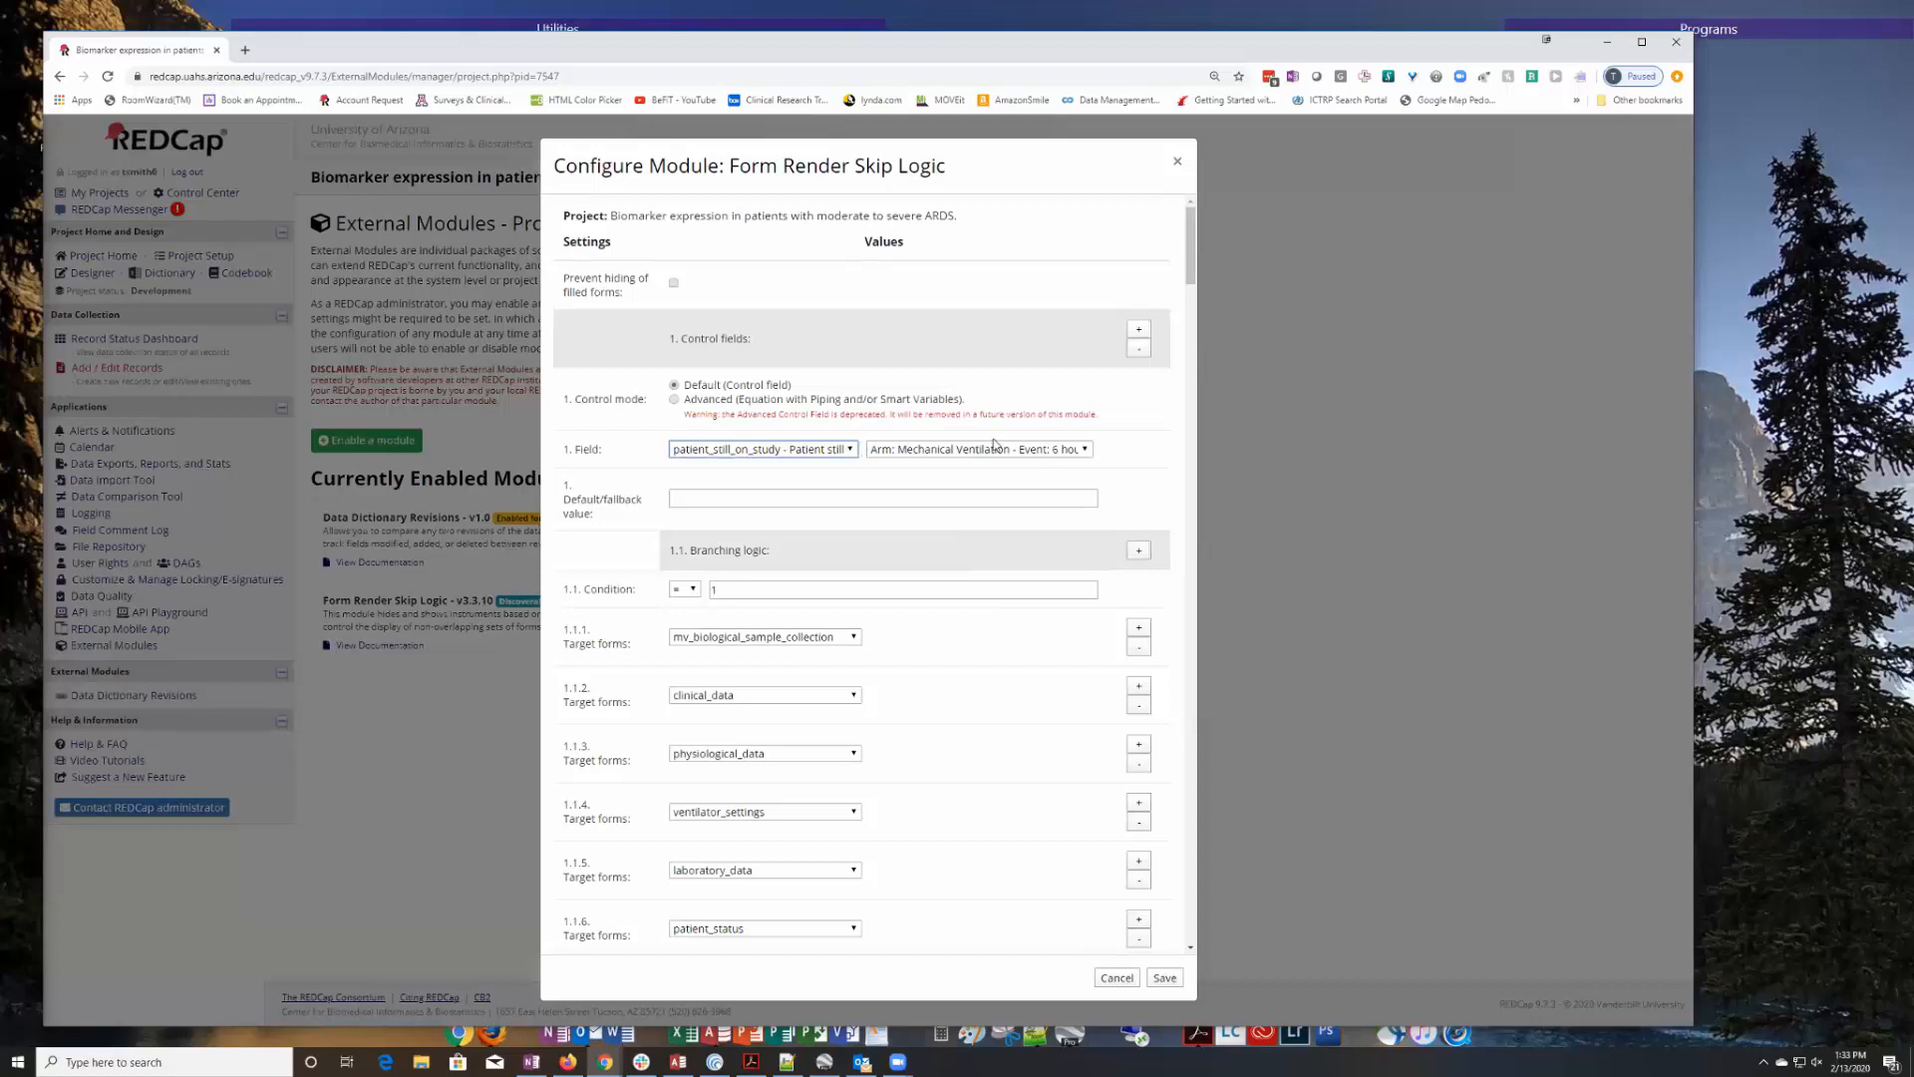
{"action": "left_click", "coordinate": [1086, 452]}
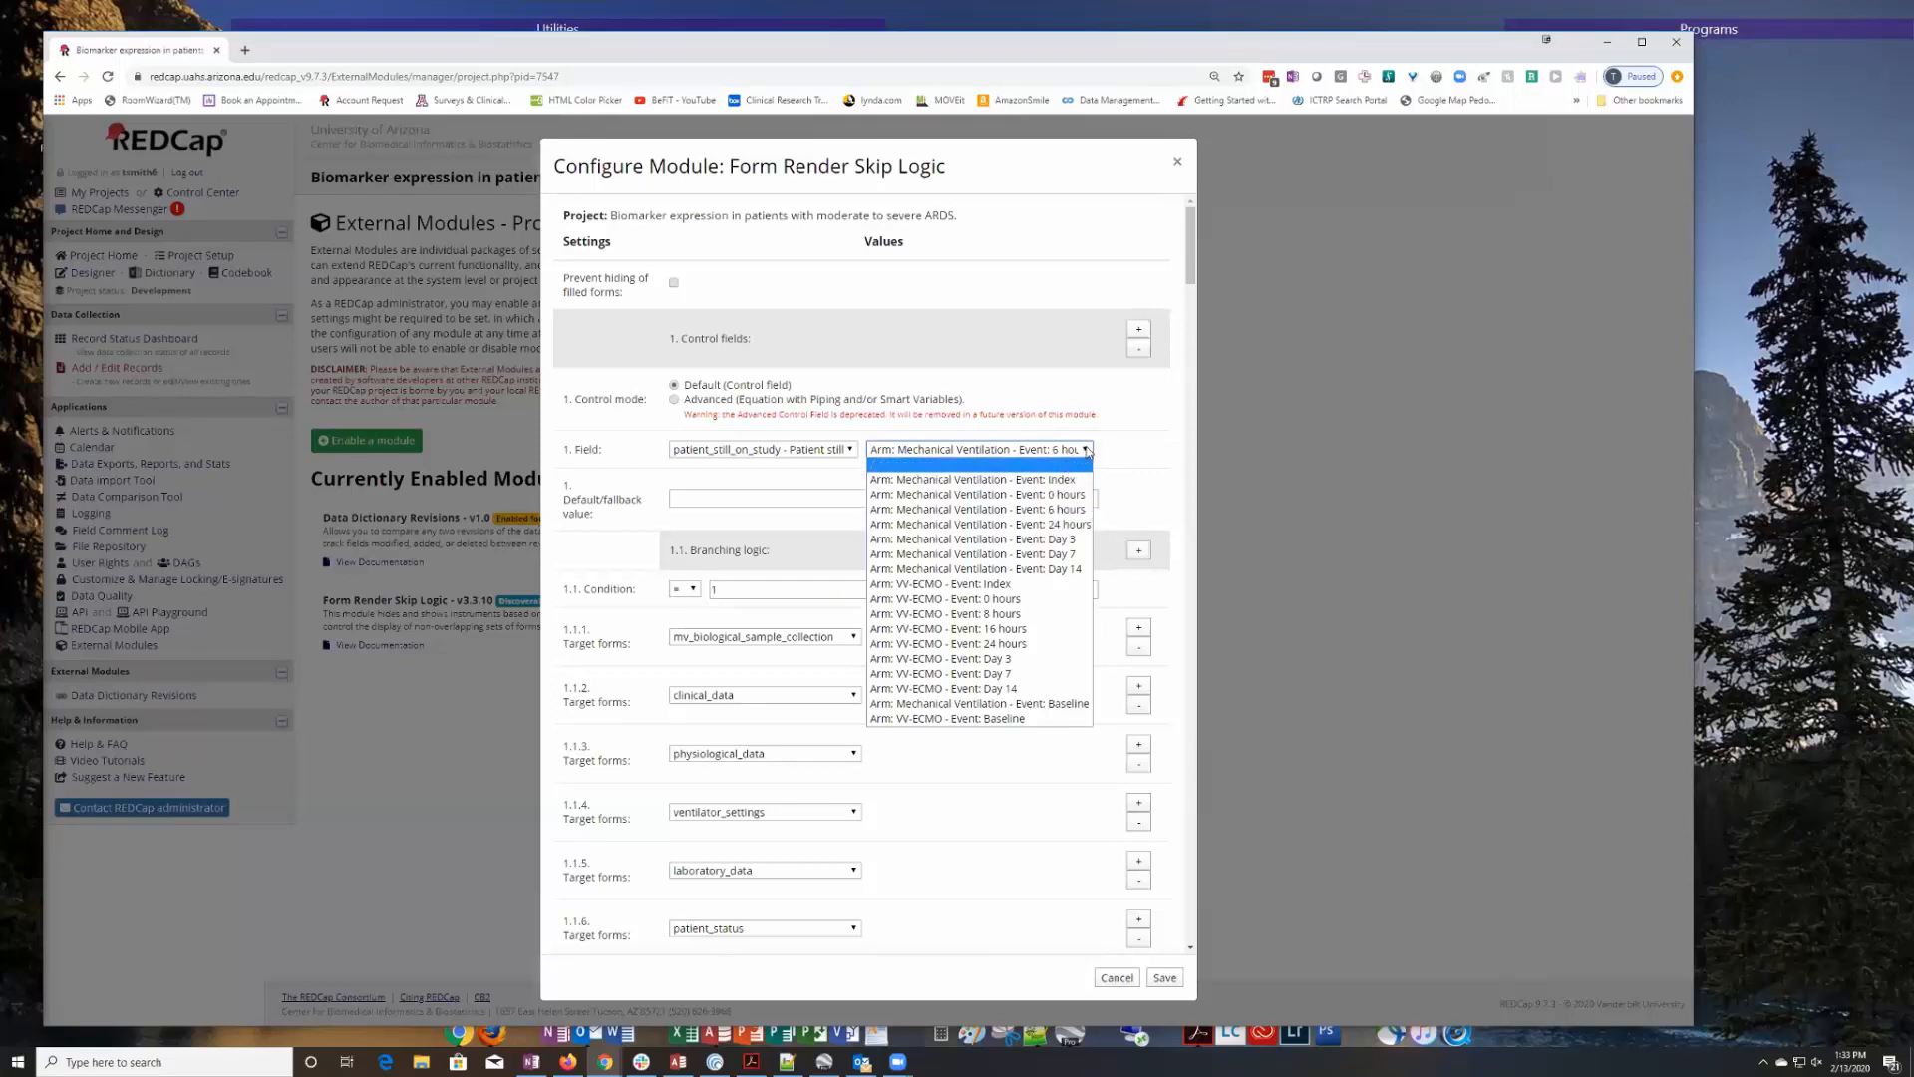
{"action": "left_click", "coordinate": [1088, 450]}
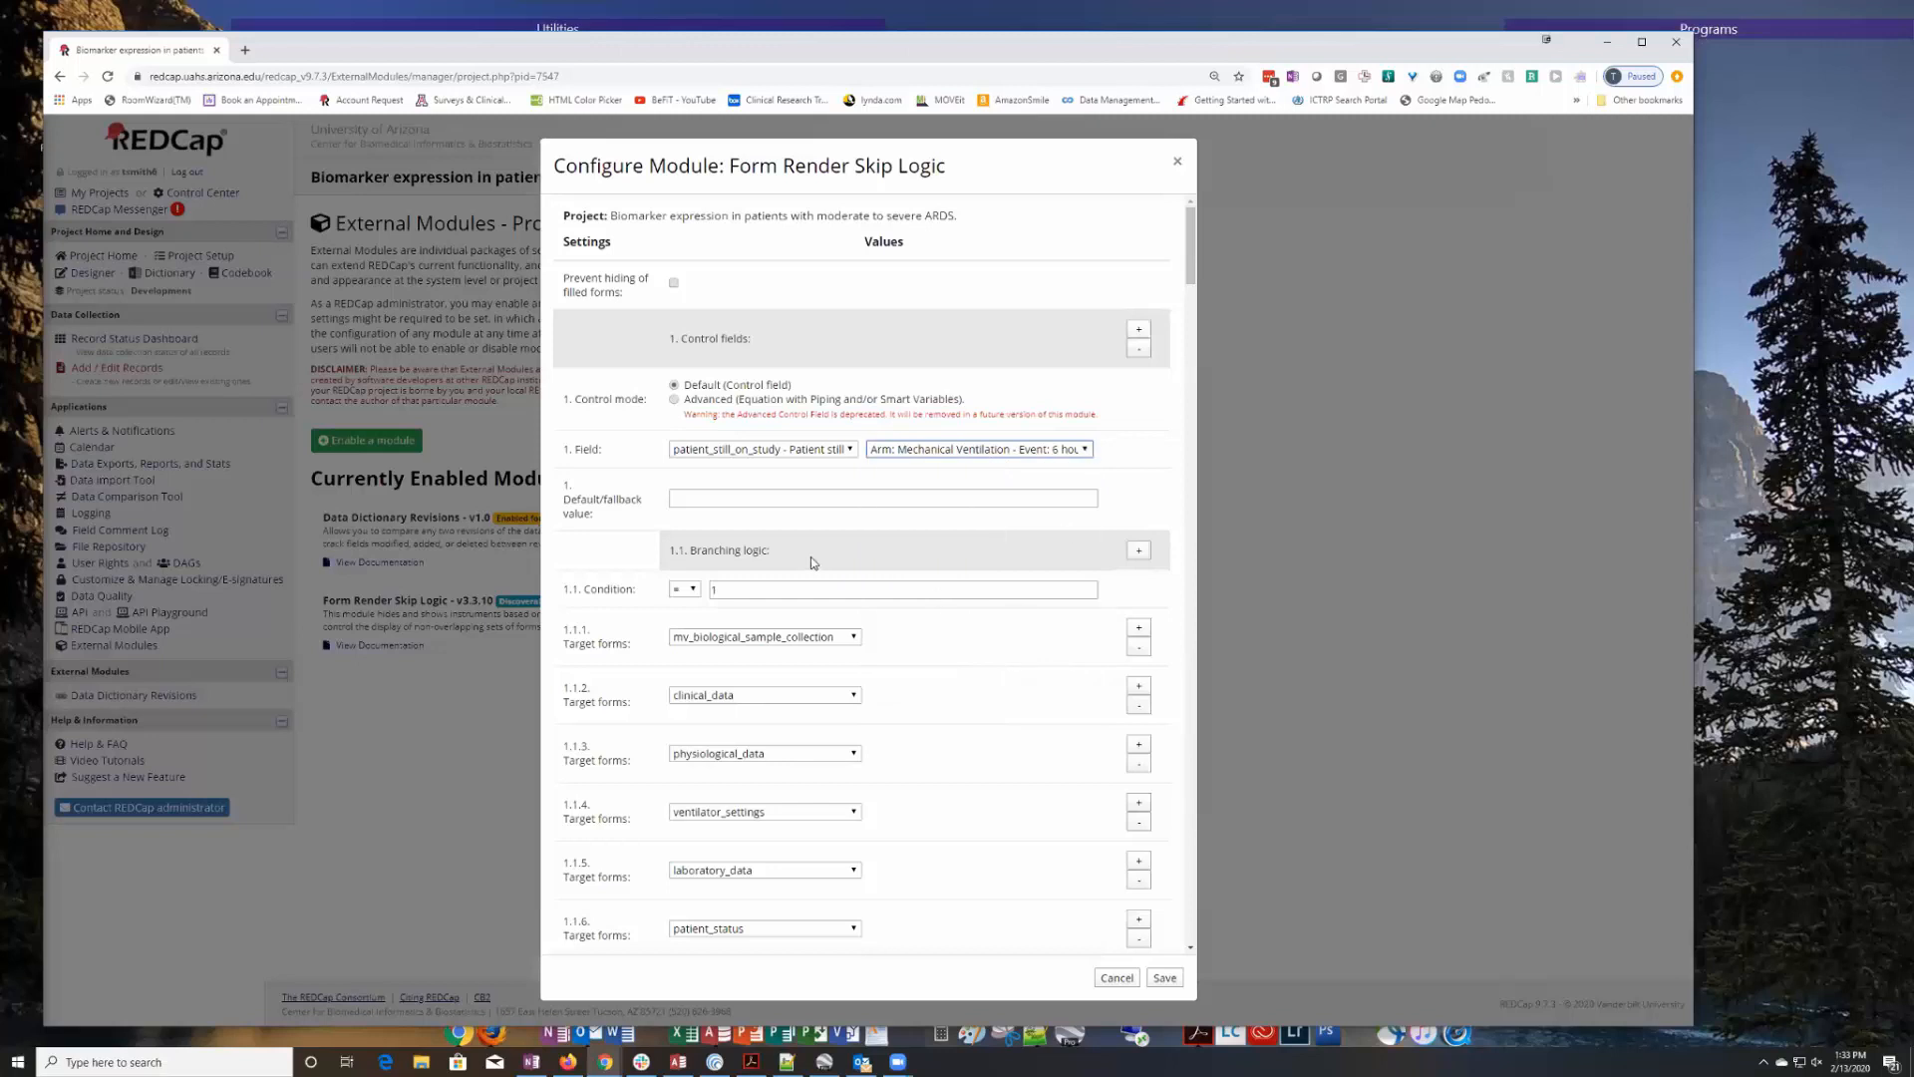
Review the first control field's branching condition, target forms and event restriction in the skip logic configuration.
{"action": "scroll", "coordinate": [843, 548], "scroll_direction": "down", "scroll_amount": 2}
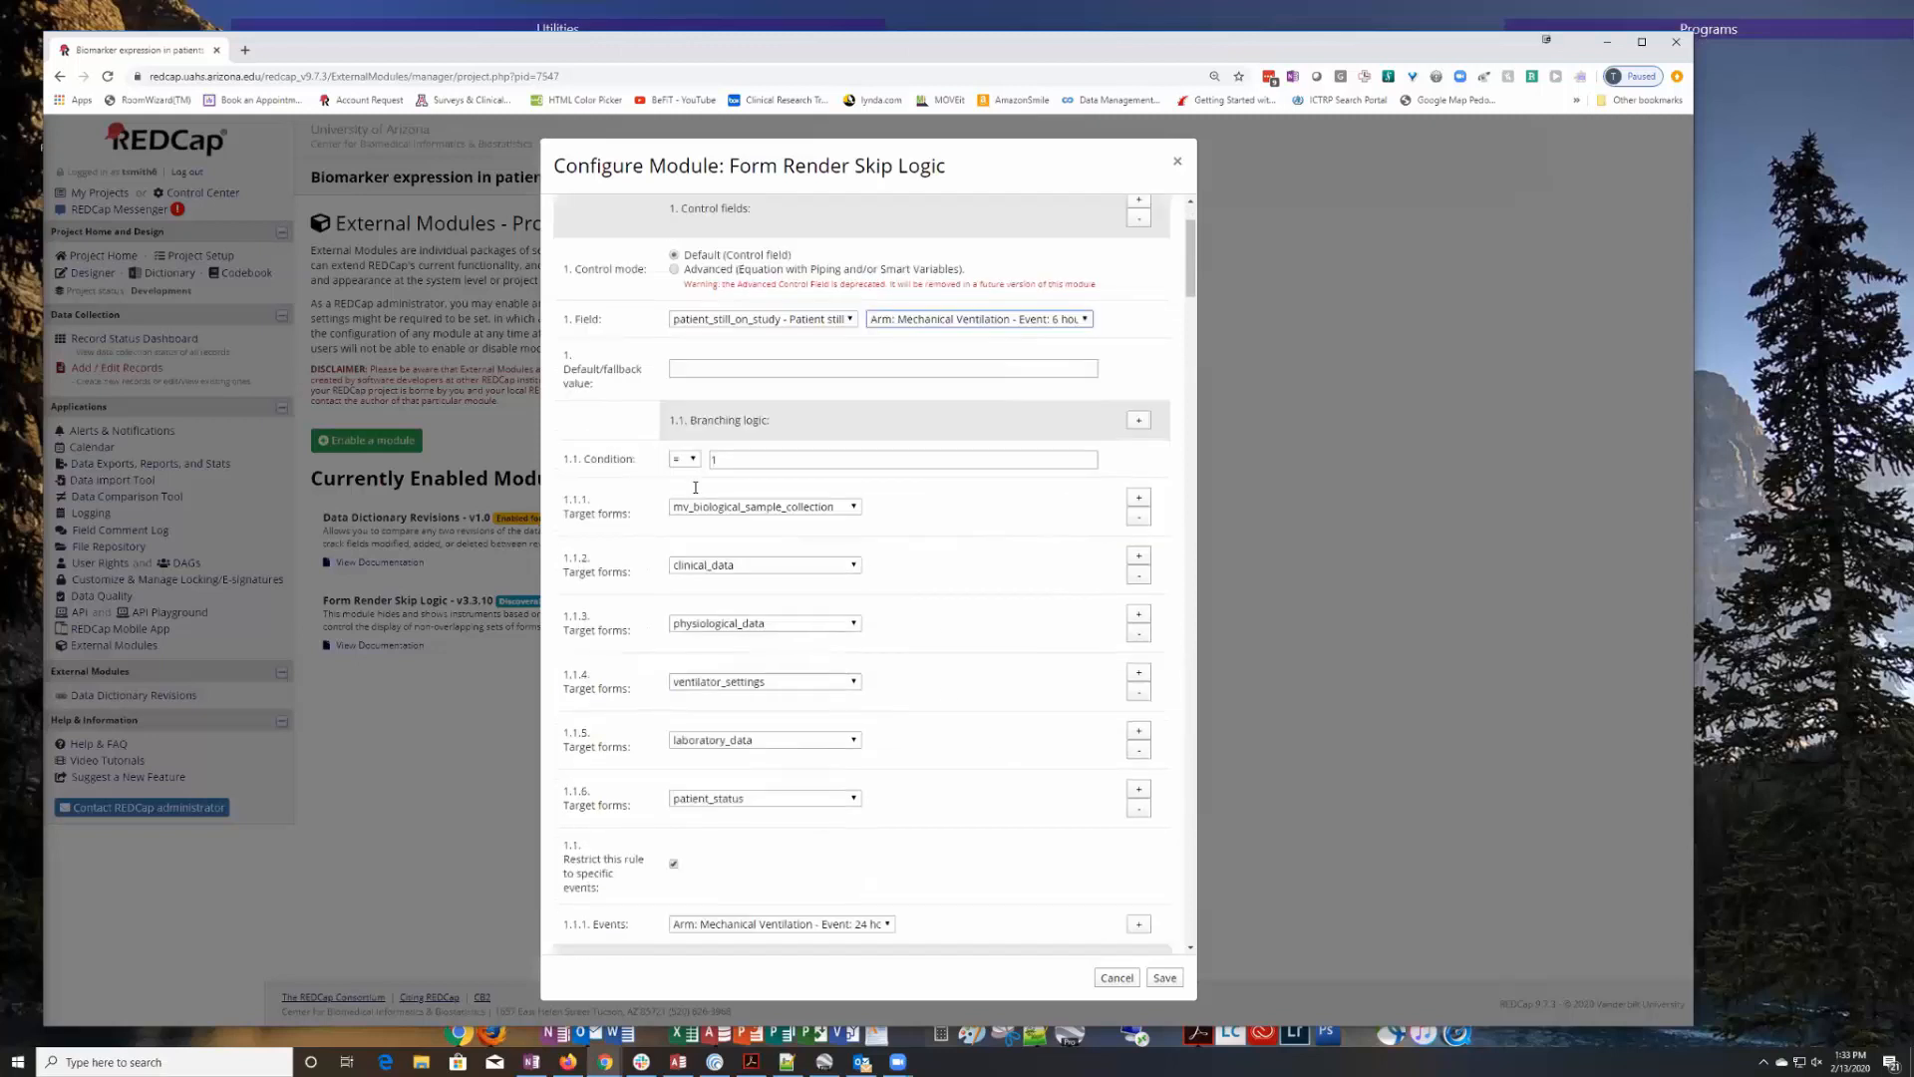
{"action": "left_click", "coordinate": [728, 462]}
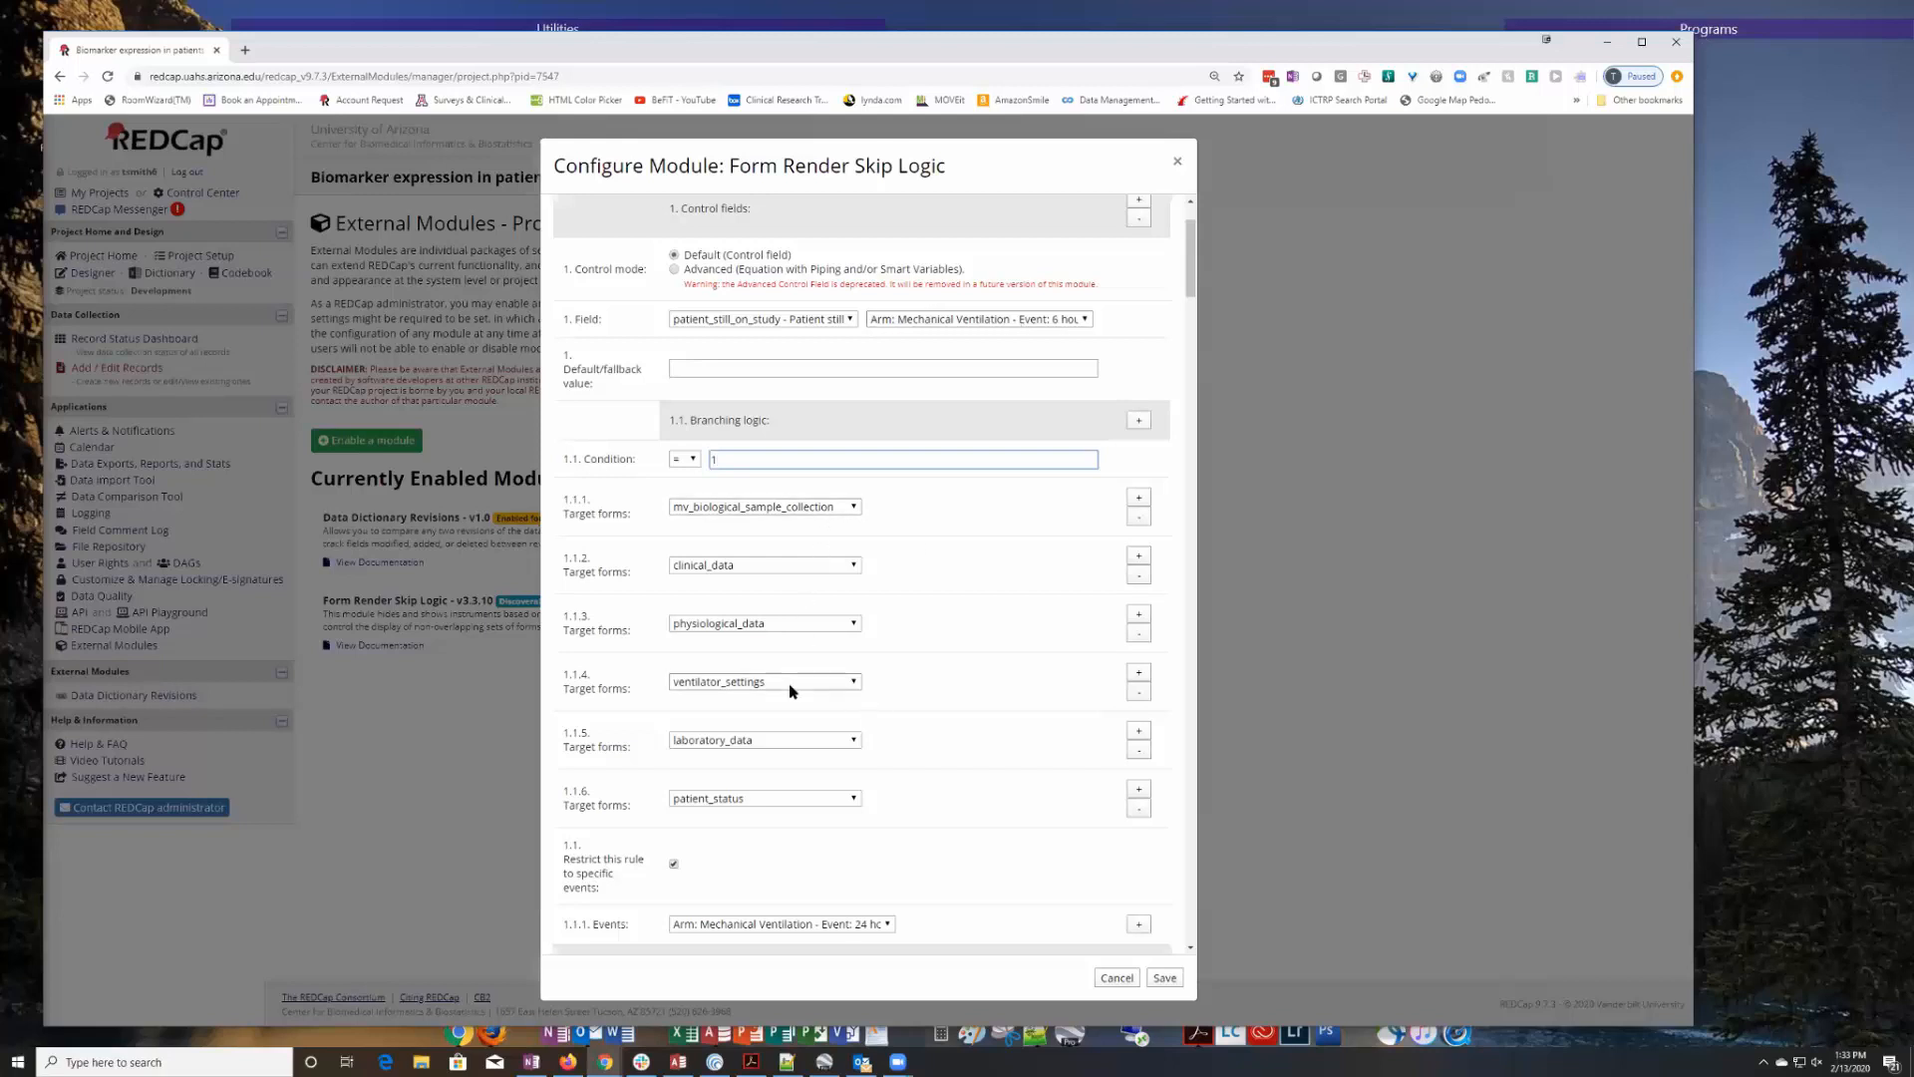
{"action": "scroll", "coordinate": [787, 688], "scroll_direction": "down", "scroll_amount": 2}
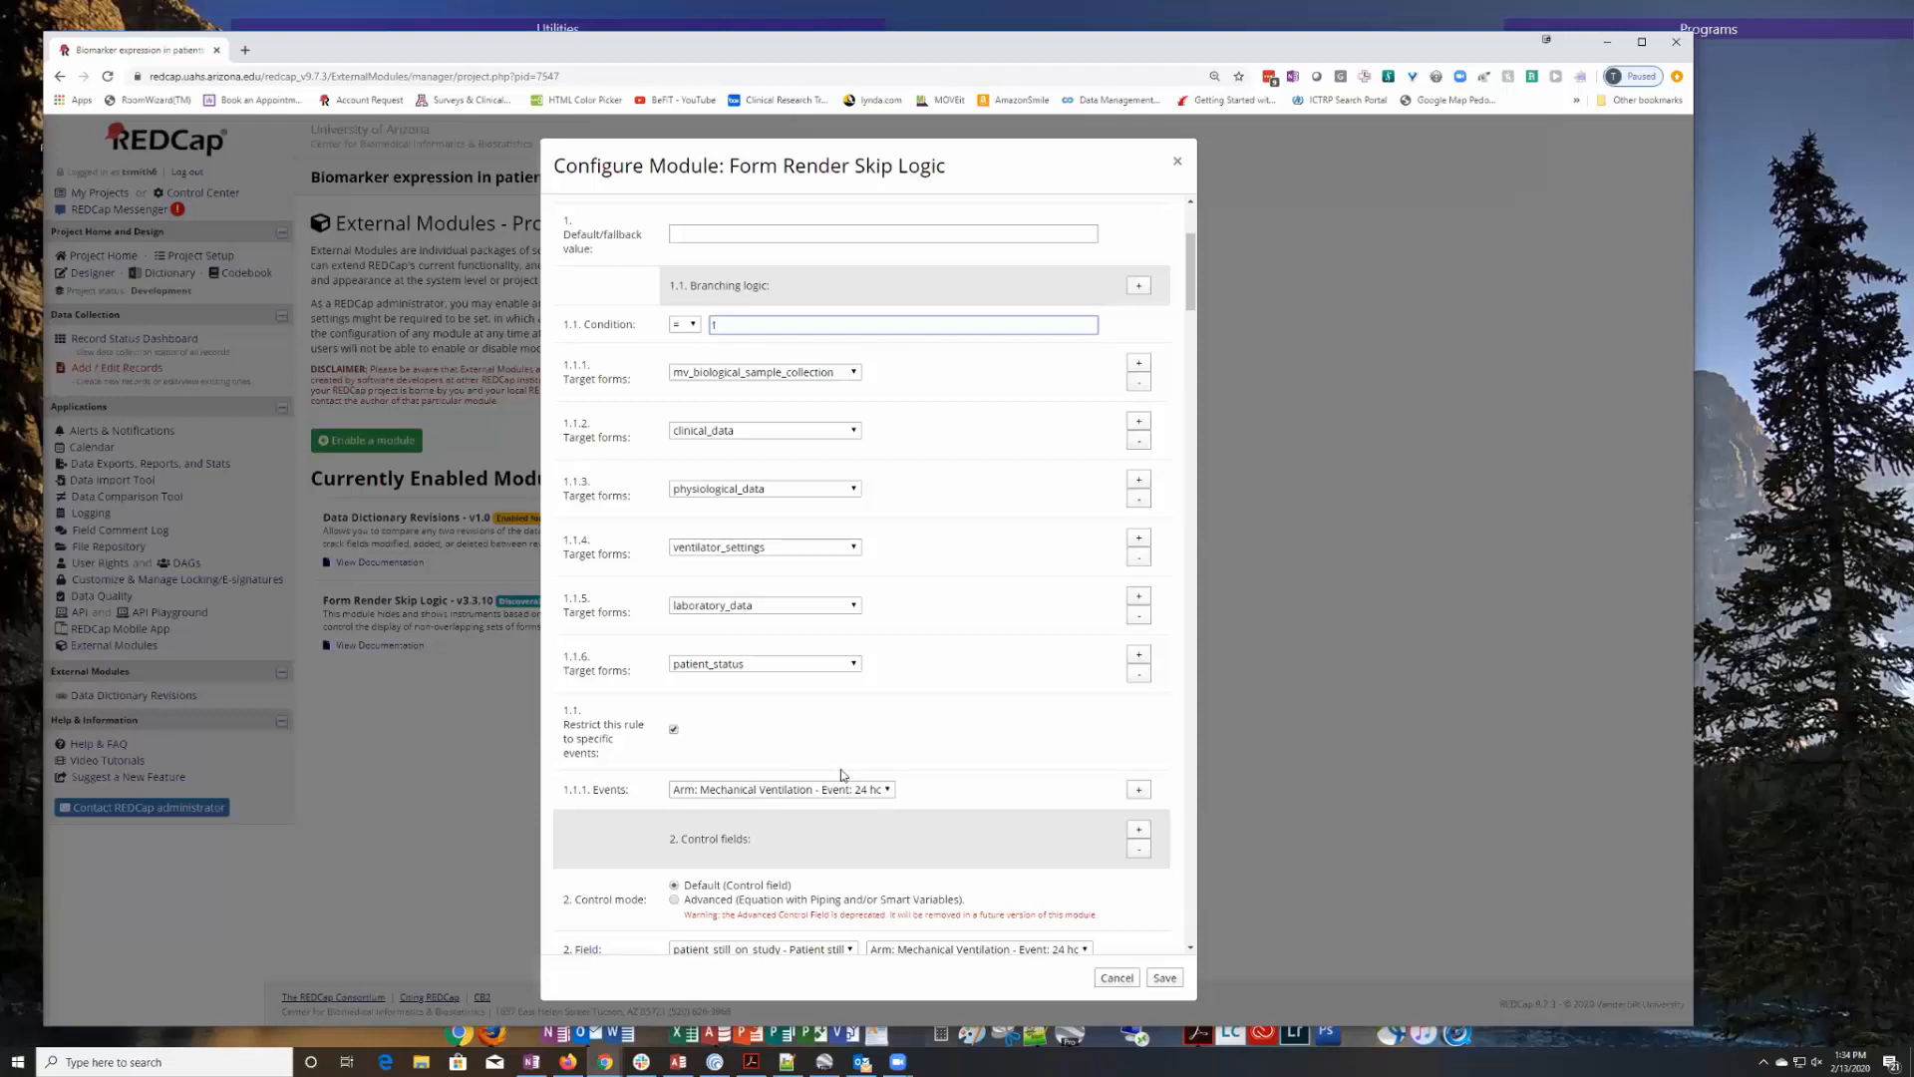
{"action": "scroll", "coordinate": [840, 774], "scroll_direction": "down", "scroll_amount": 3}
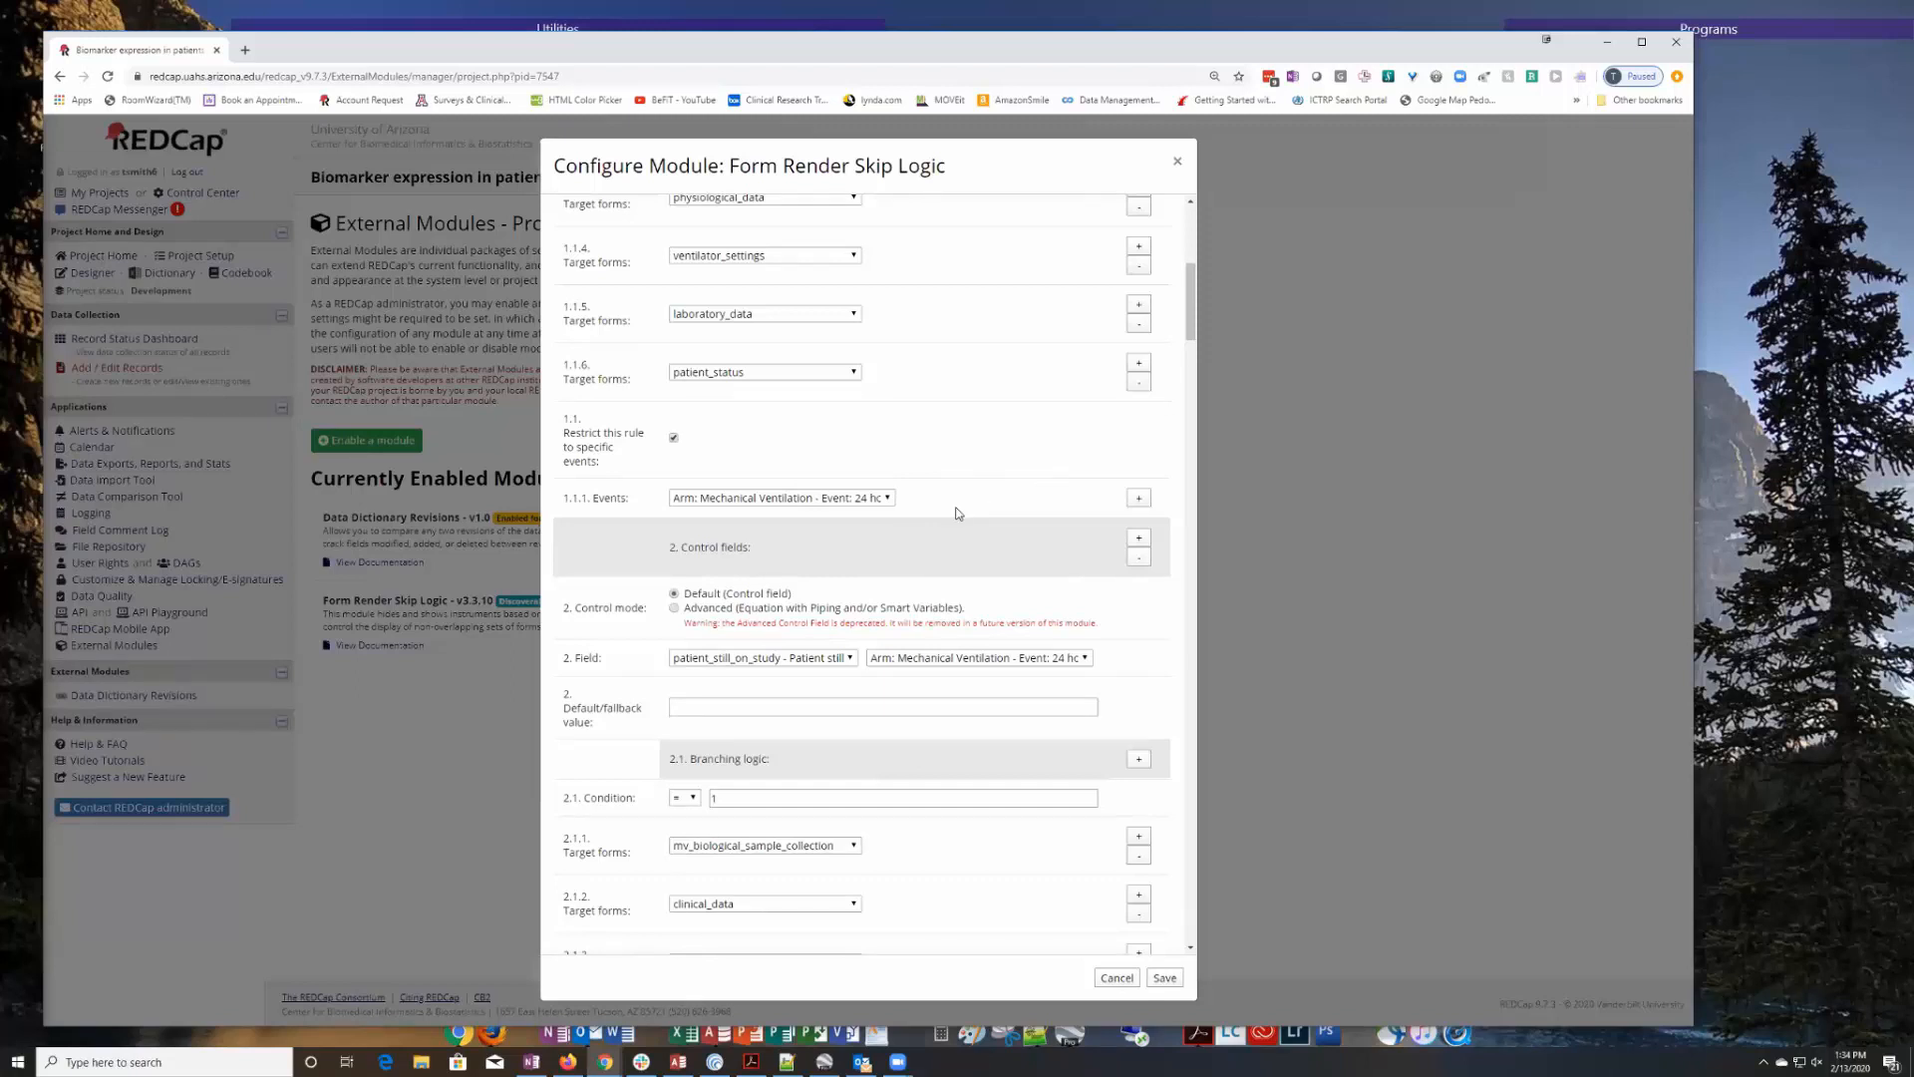
{"action": "scroll", "coordinate": [869, 689], "scroll_direction": "down", "scroll_amount": 2}
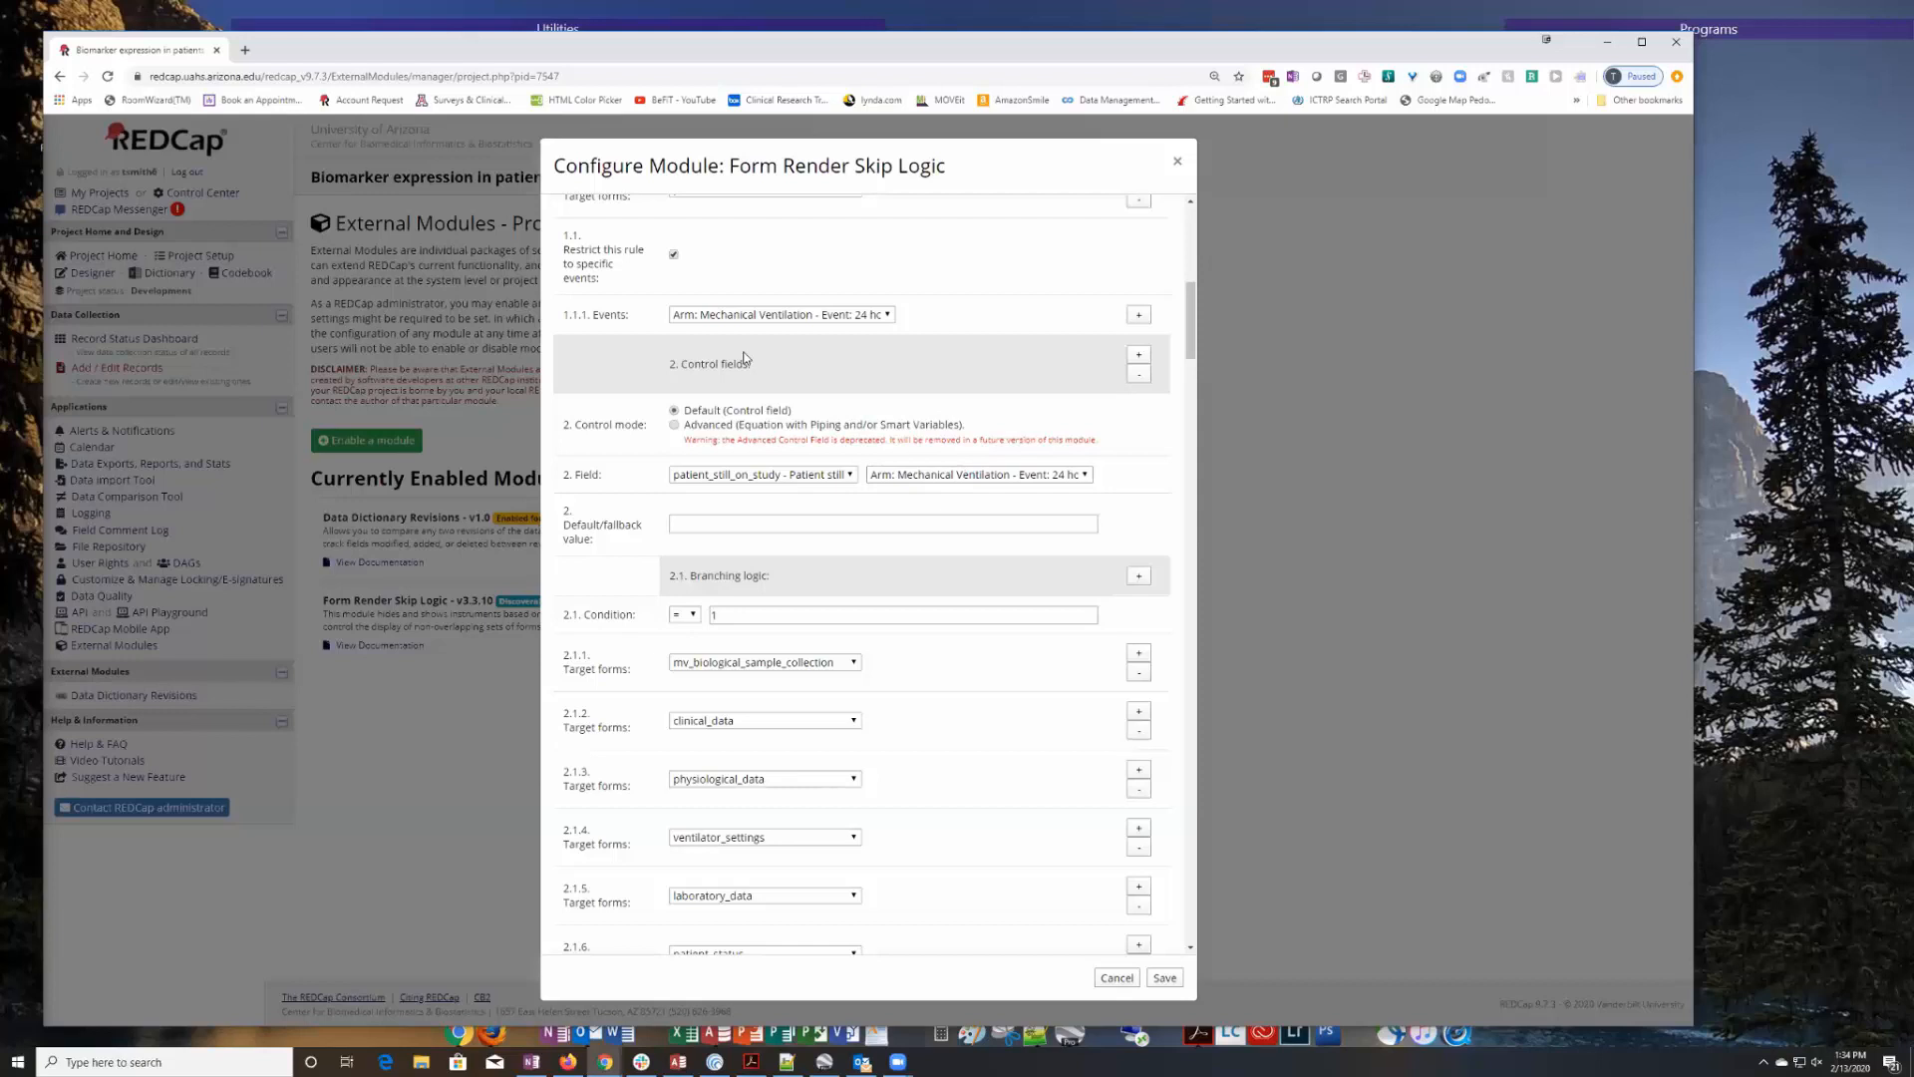
{"action": "scroll", "coordinate": [872, 454], "scroll_direction": "up", "scroll_amount": 1}
{"action": "scroll", "coordinate": [873, 454], "scroll_direction": "up", "scroll_amount": 1}
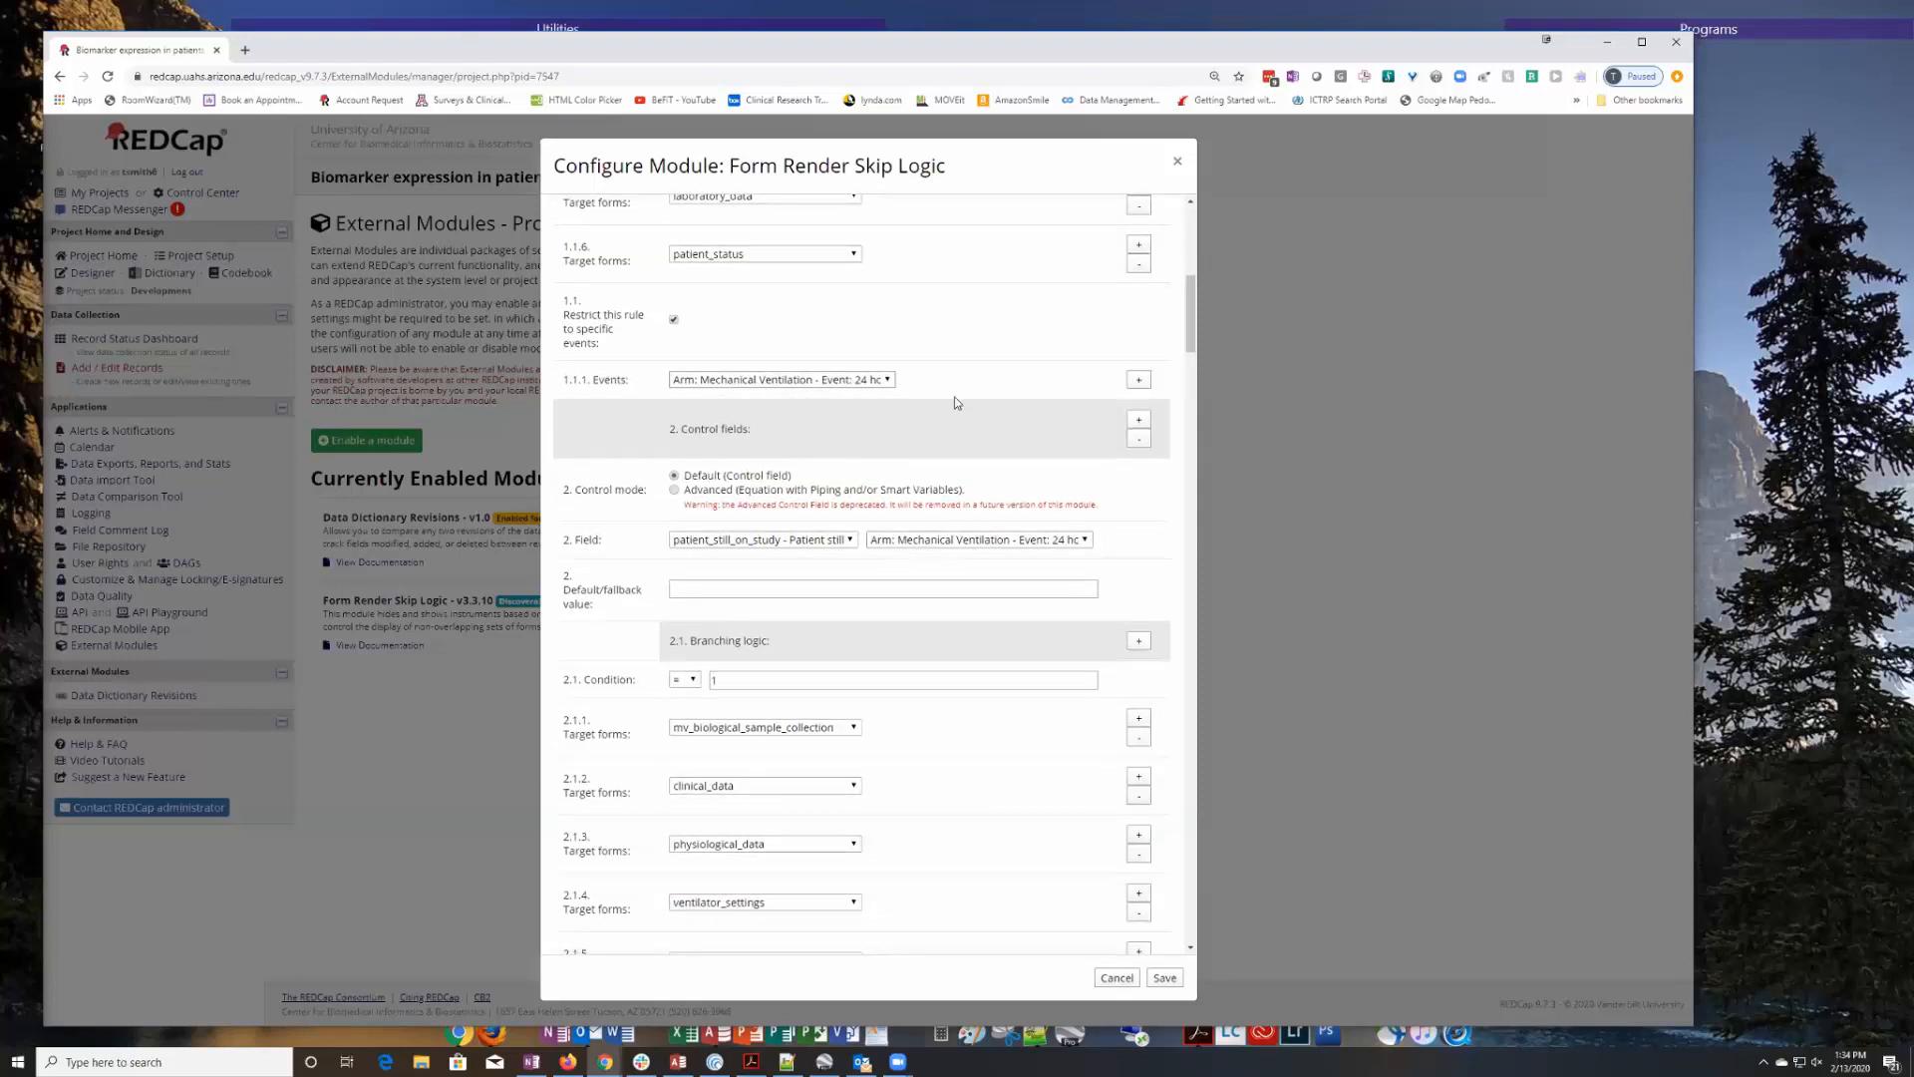
Examine the second control field's event, branching condition, target forms and the event its rule is restricted to.
{"action": "scroll", "coordinate": [720, 442], "scroll_direction": "down", "scroll_amount": 1}
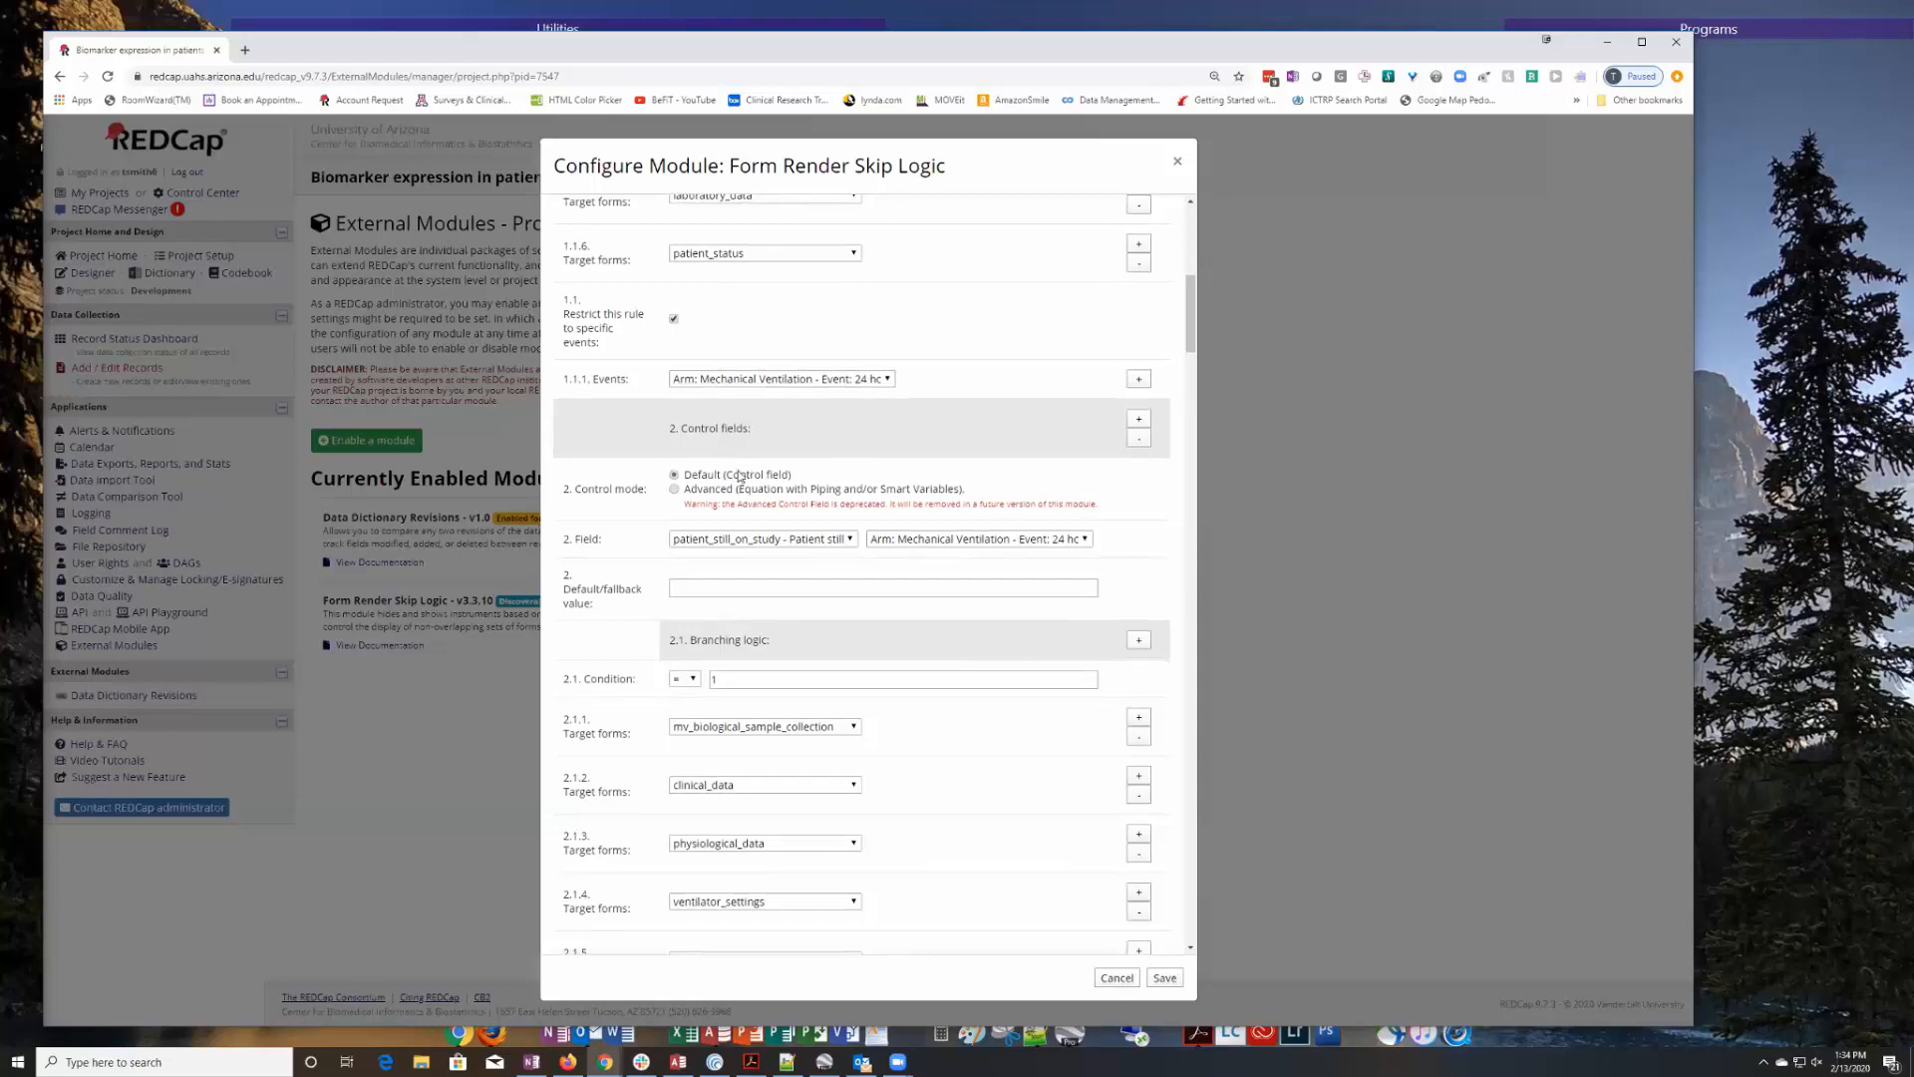
{"action": "left_click", "coordinate": [1088, 541]}
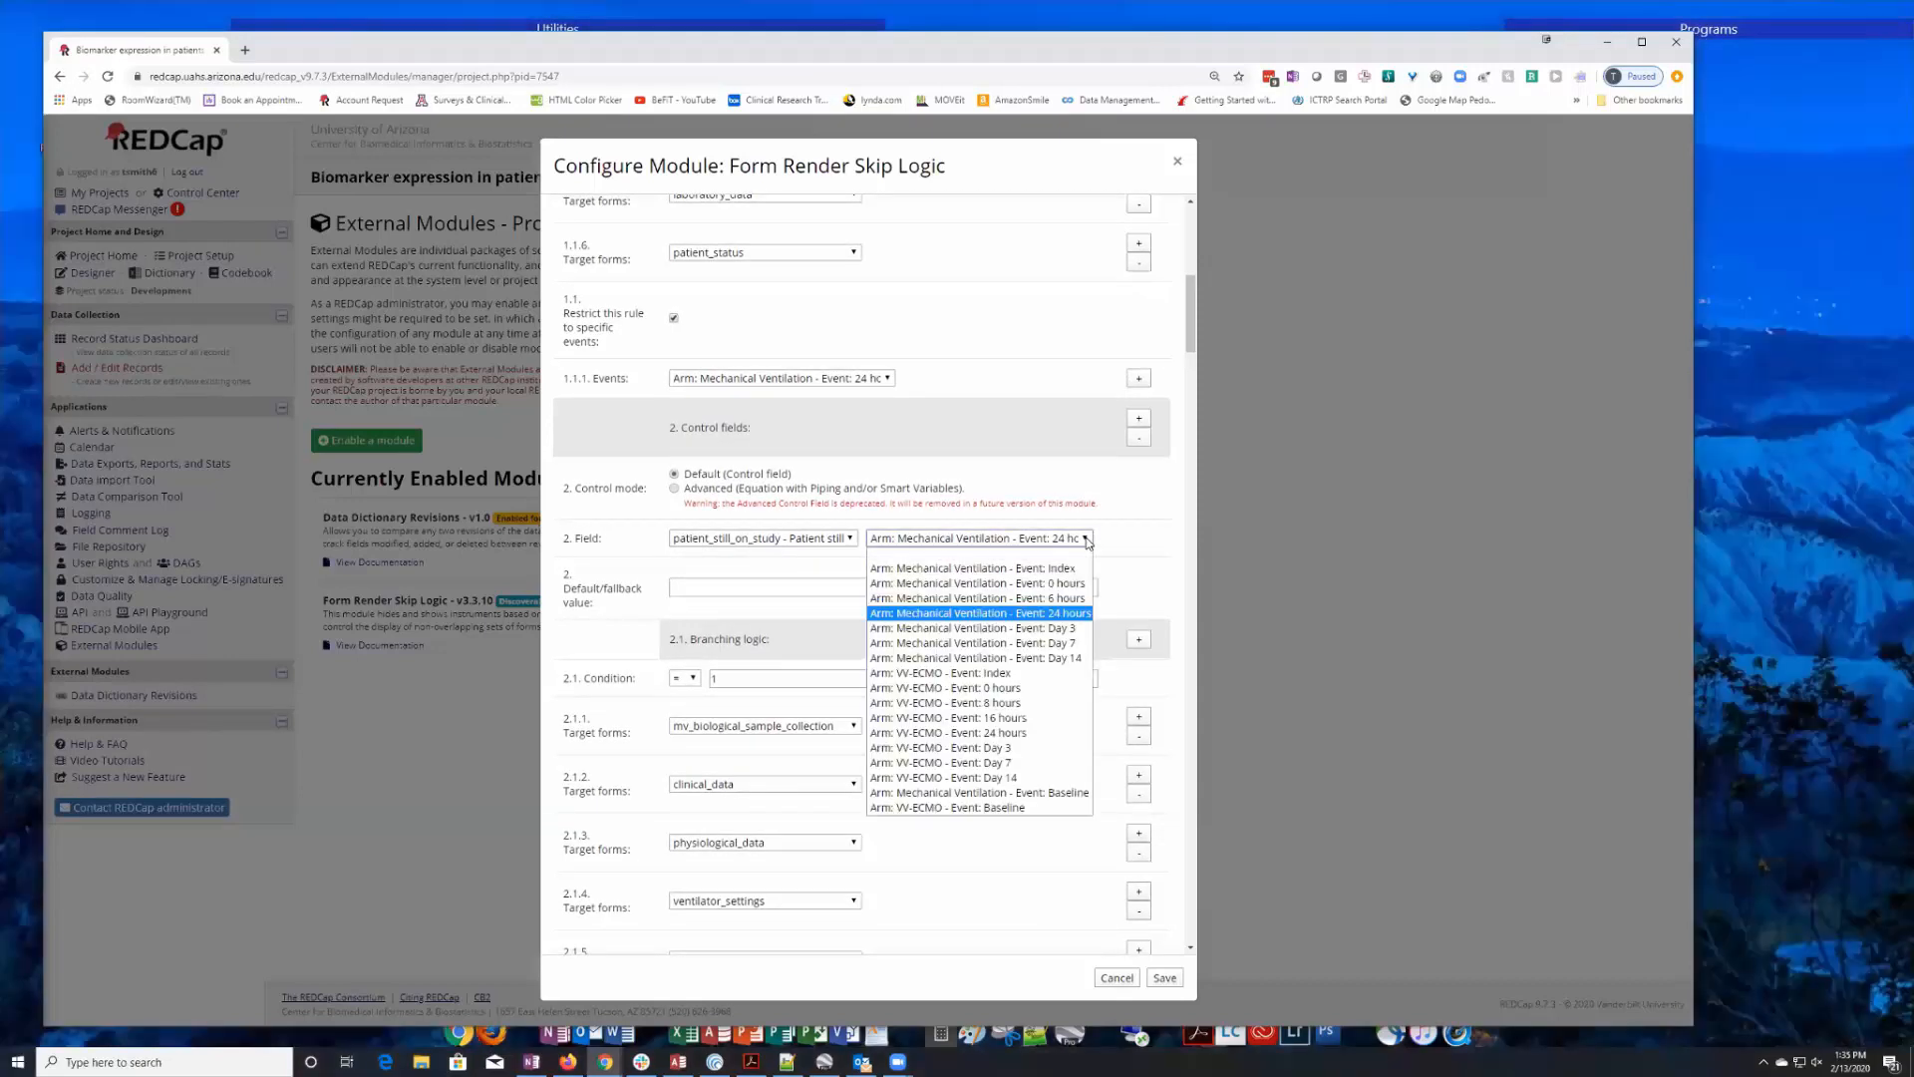
{"action": "left_click", "coordinate": [1087, 541]}
{"action": "scroll", "coordinate": [1094, 543], "scroll_direction": "down", "scroll_amount": 5}
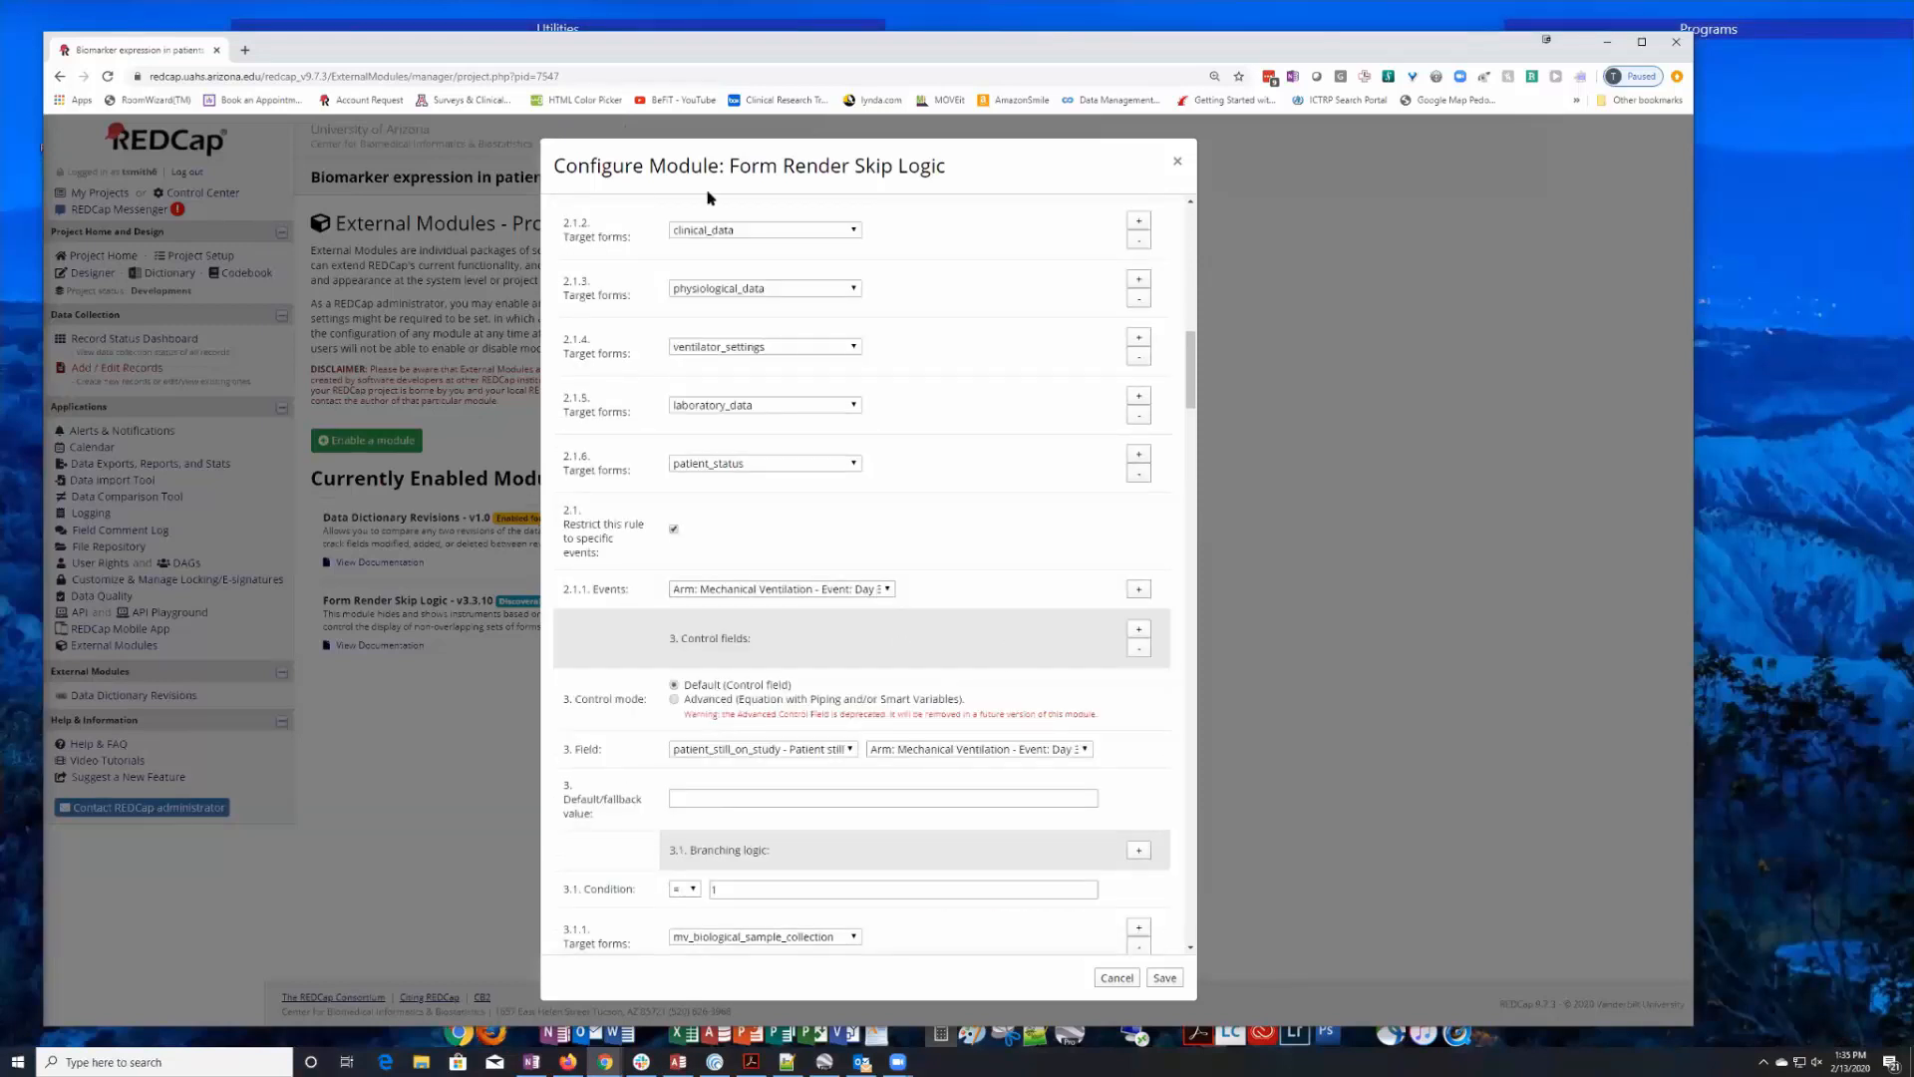
{"action": "scroll", "coordinate": [910, 481], "scroll_direction": "up", "scroll_amount": 1}
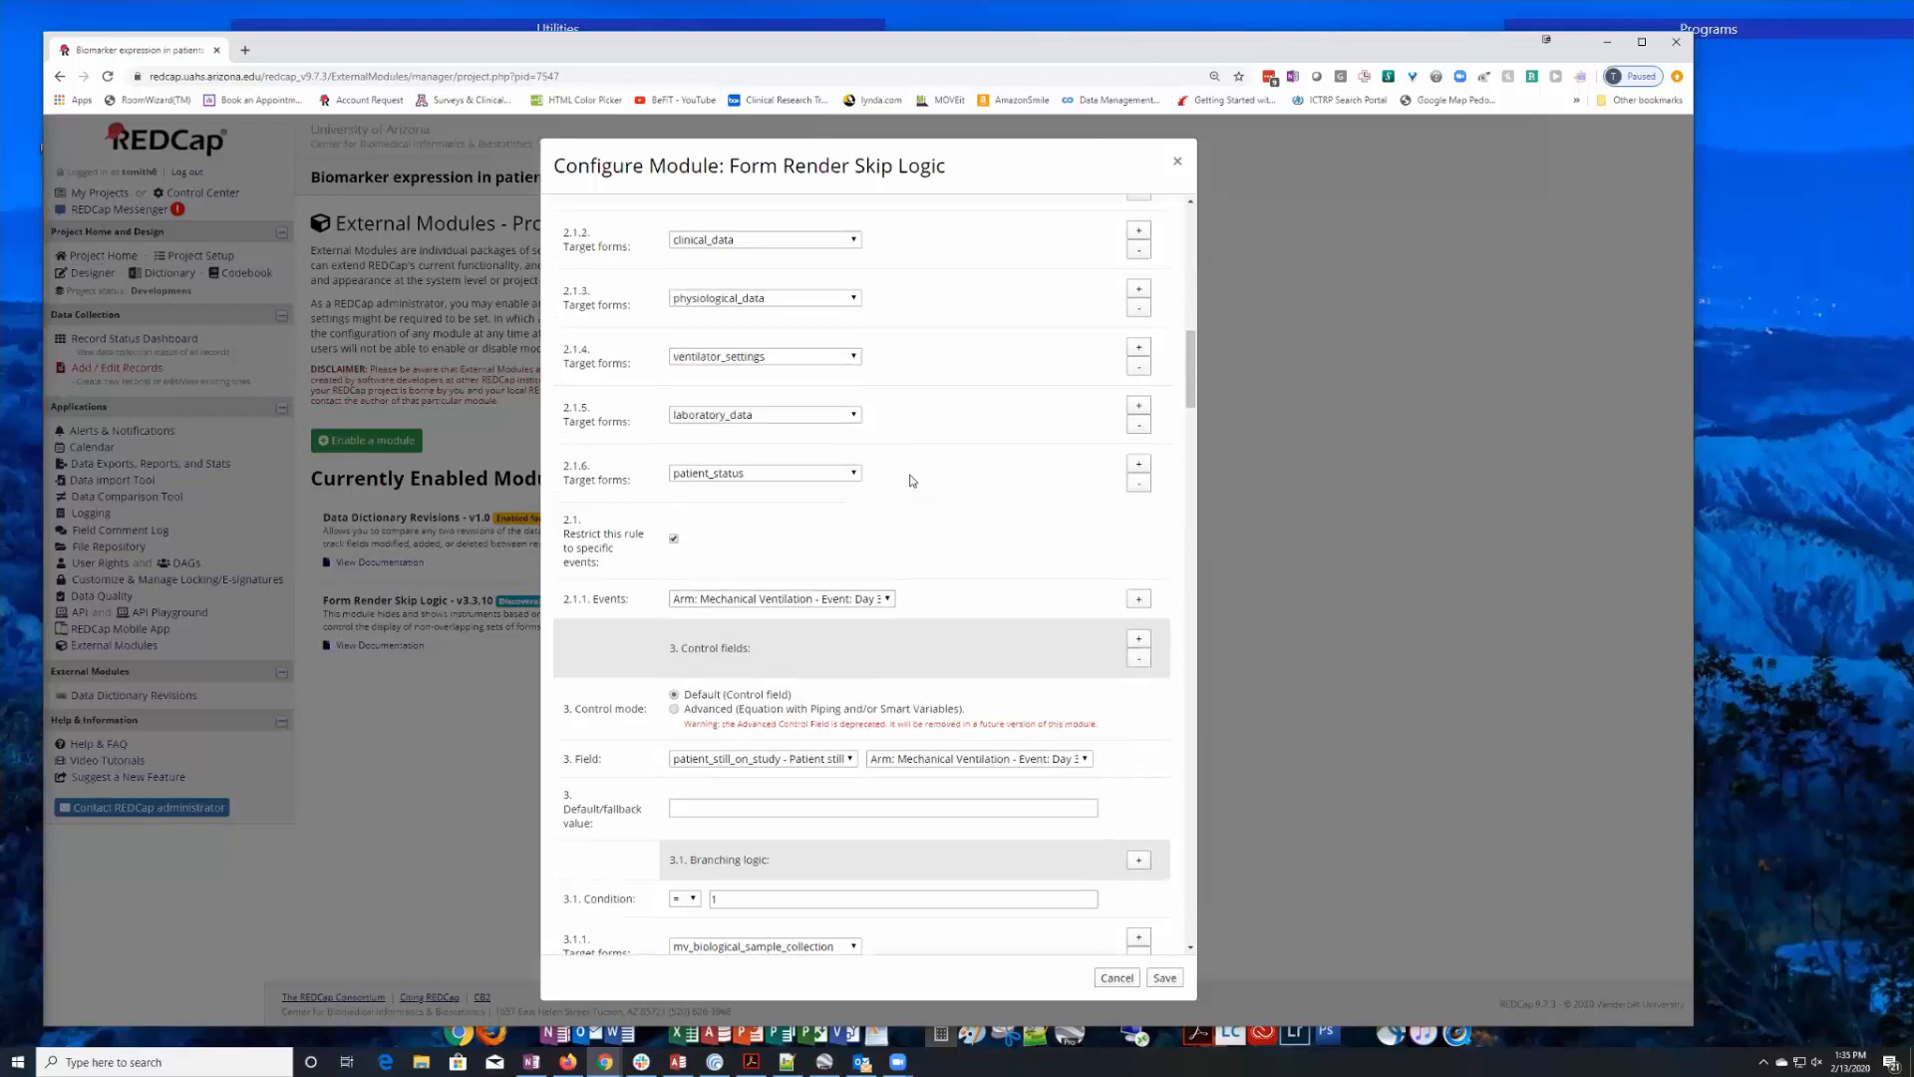
{"action": "scroll", "coordinate": [911, 480], "scroll_direction": "up", "scroll_amount": 2}
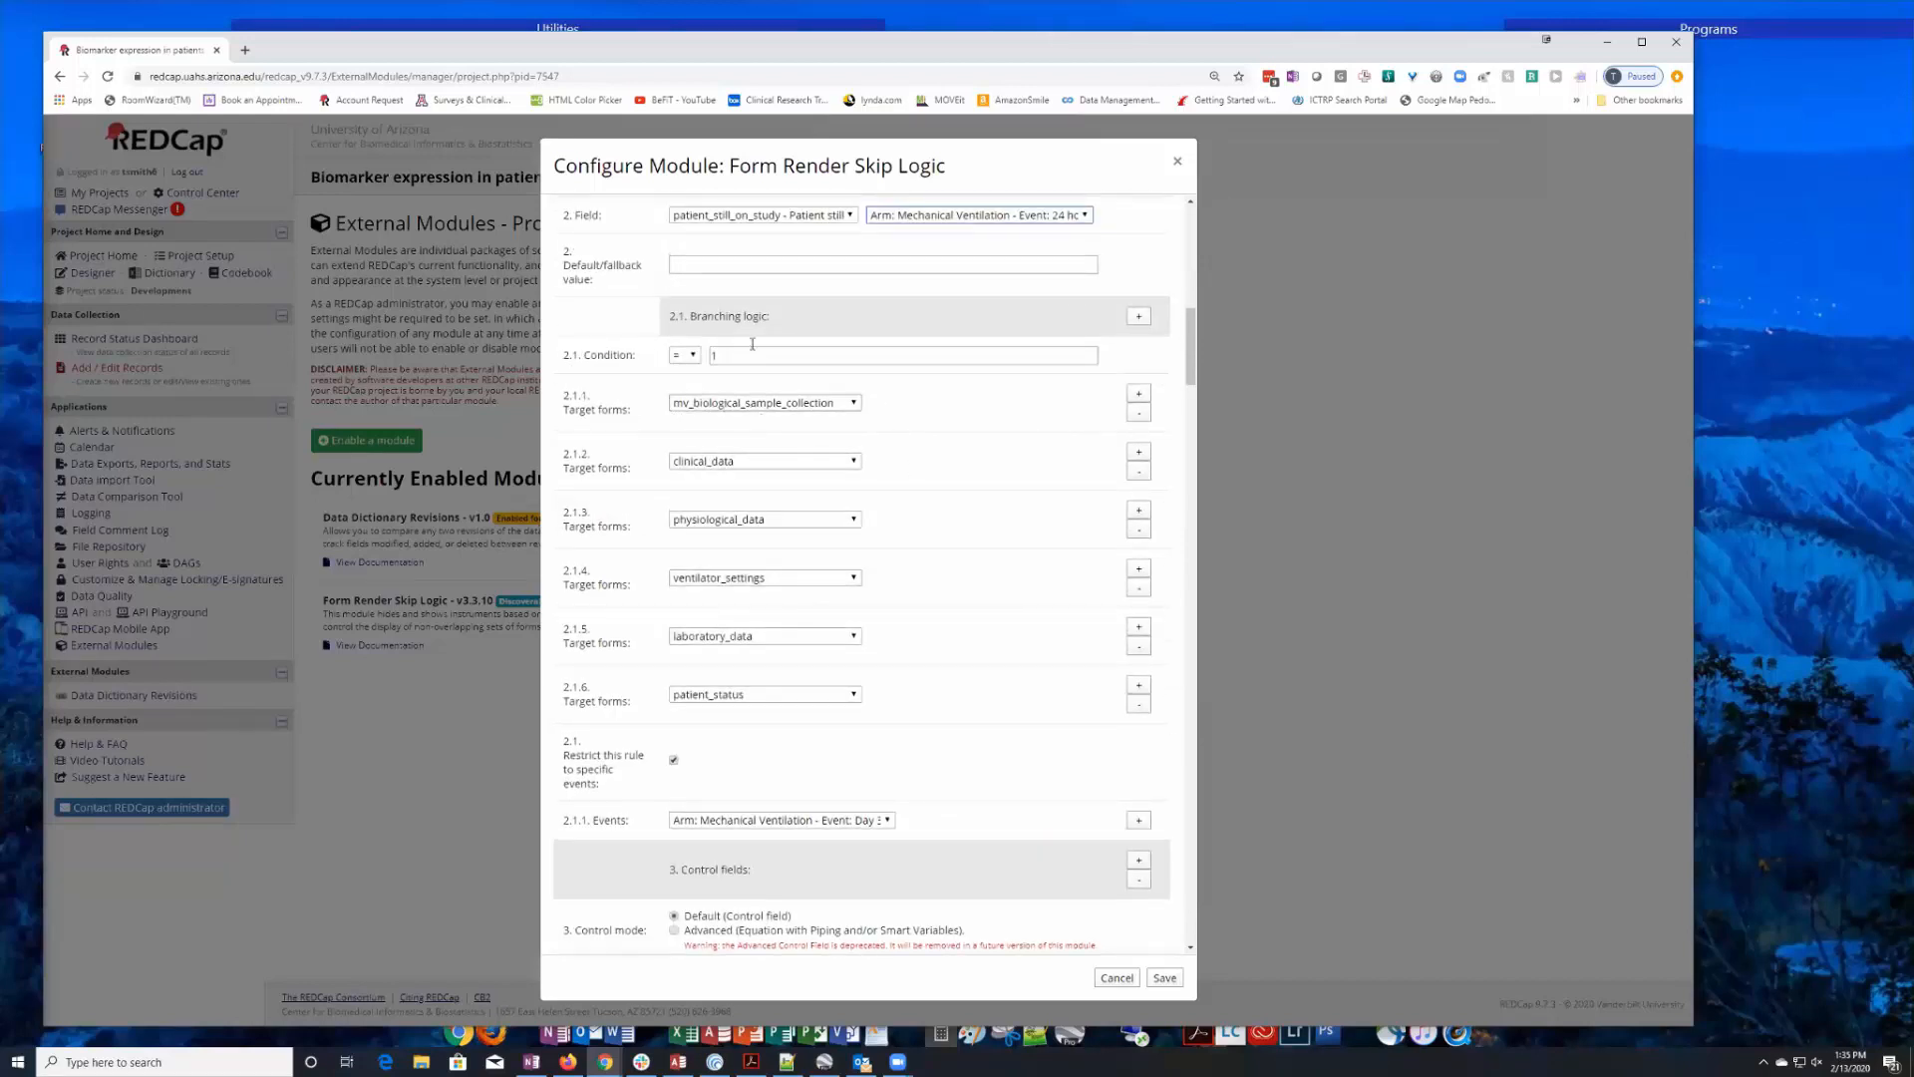
{"action": "left_click", "coordinate": [723, 357]}
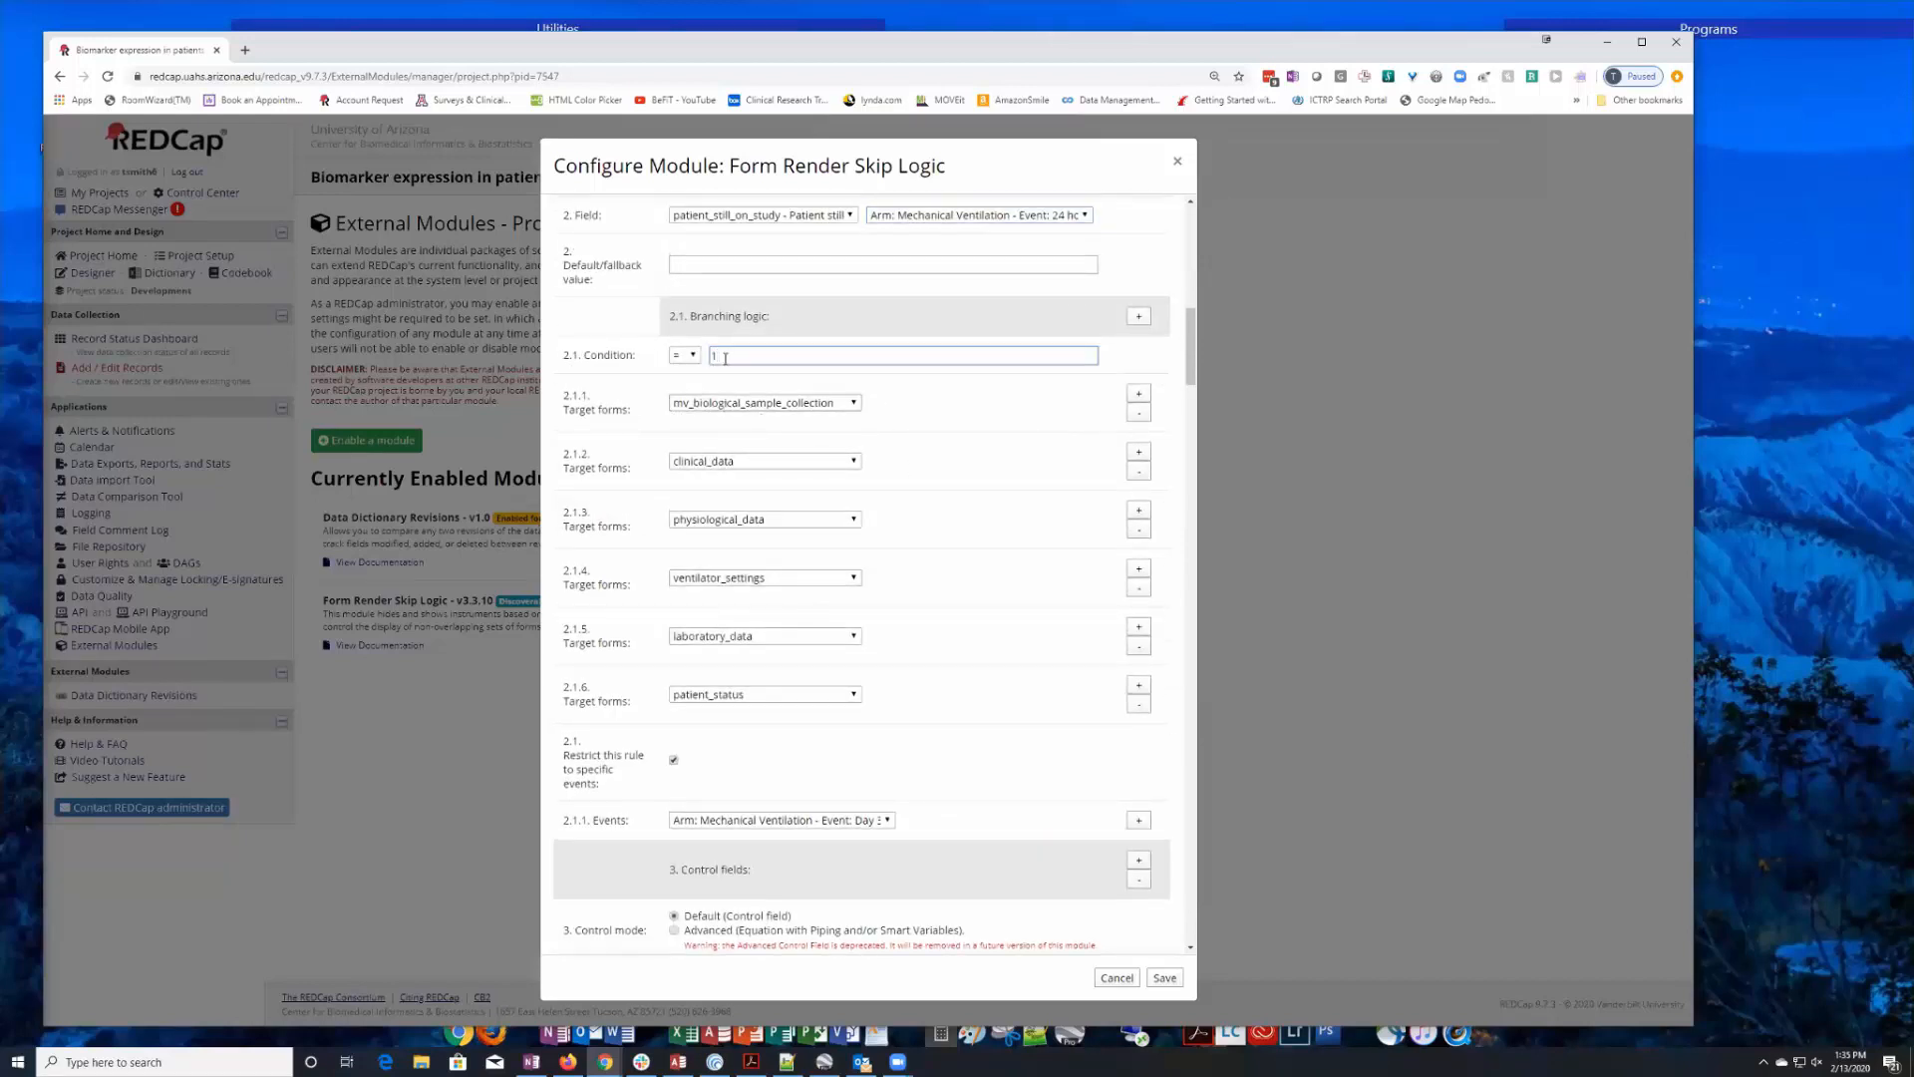
{"action": "left_click", "coordinate": [887, 822]}
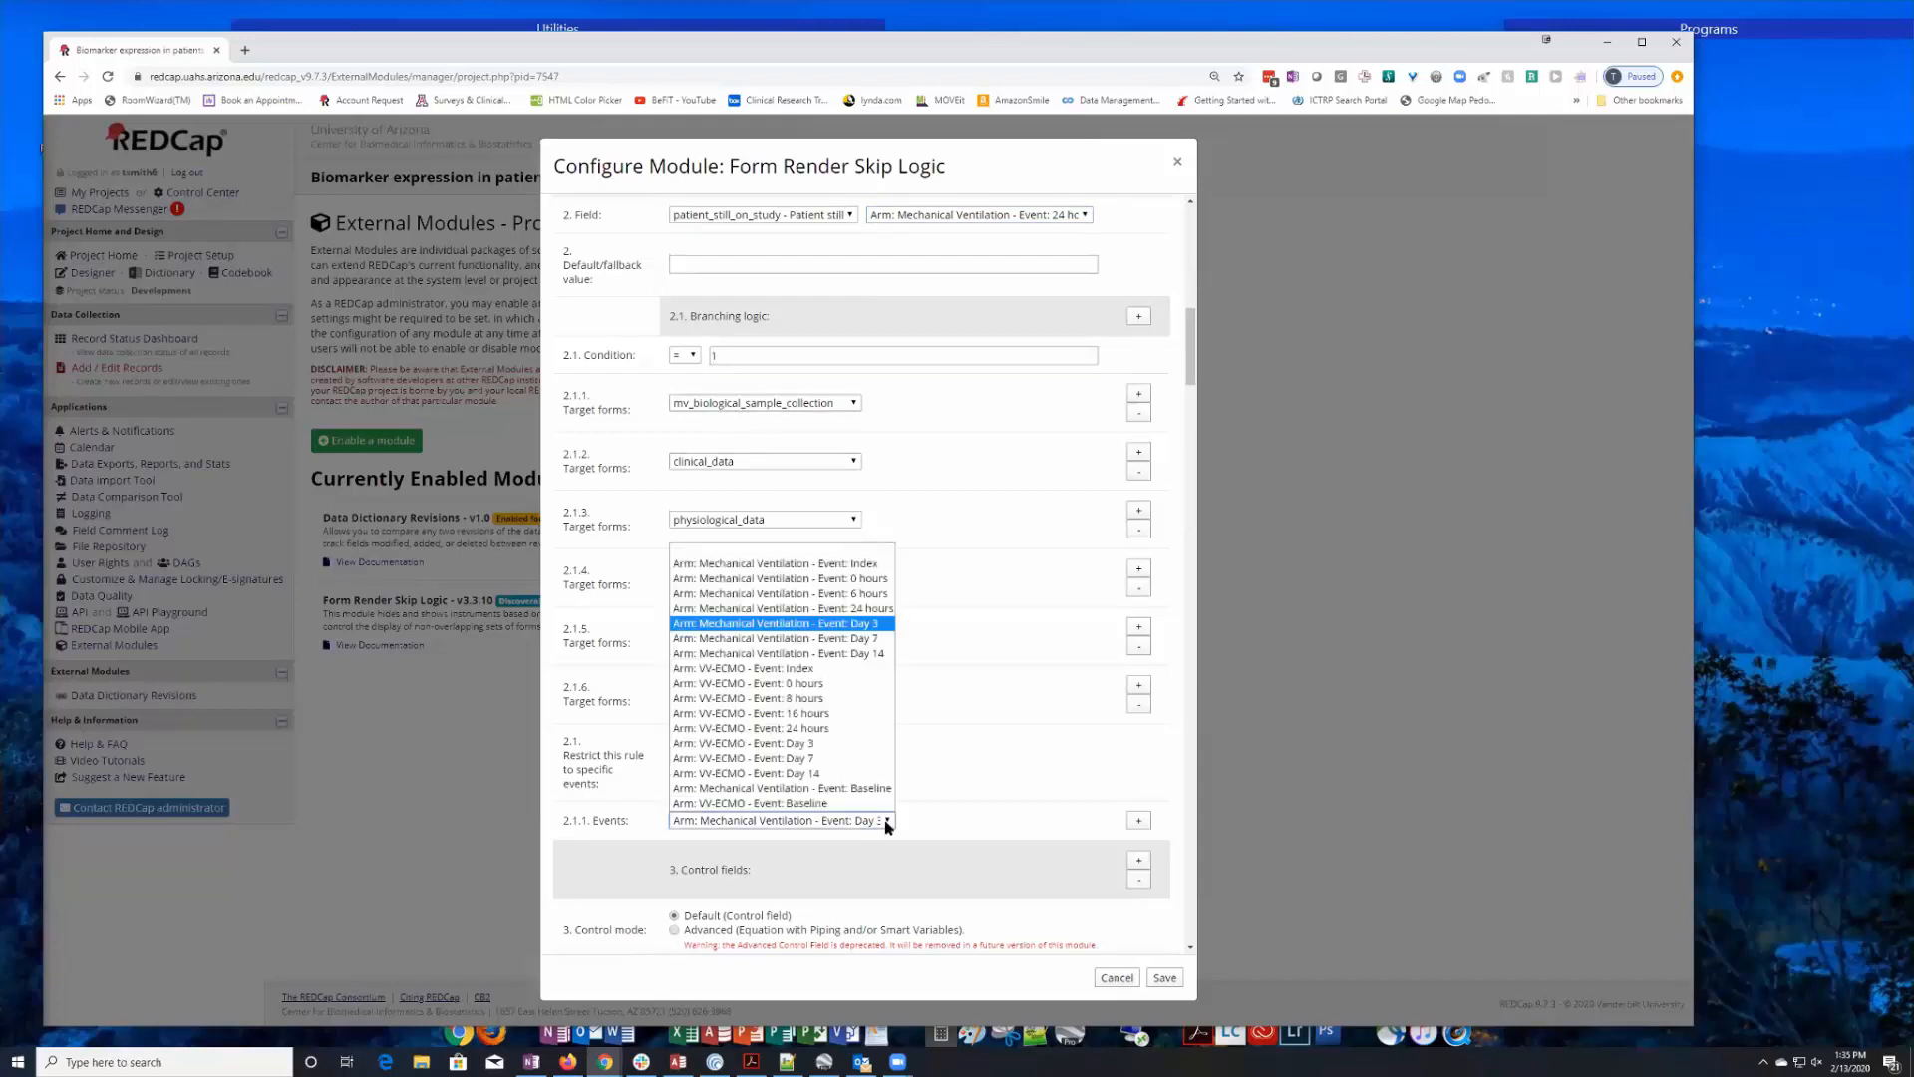
{"action": "left_click", "coordinate": [887, 822]}
Look through the remaining control fields, including those for the VV-ECMO arm, and close the module configuration without saving.
{"action": "scroll", "coordinate": [992, 544], "scroll_direction": "down", "scroll_amount": 3}
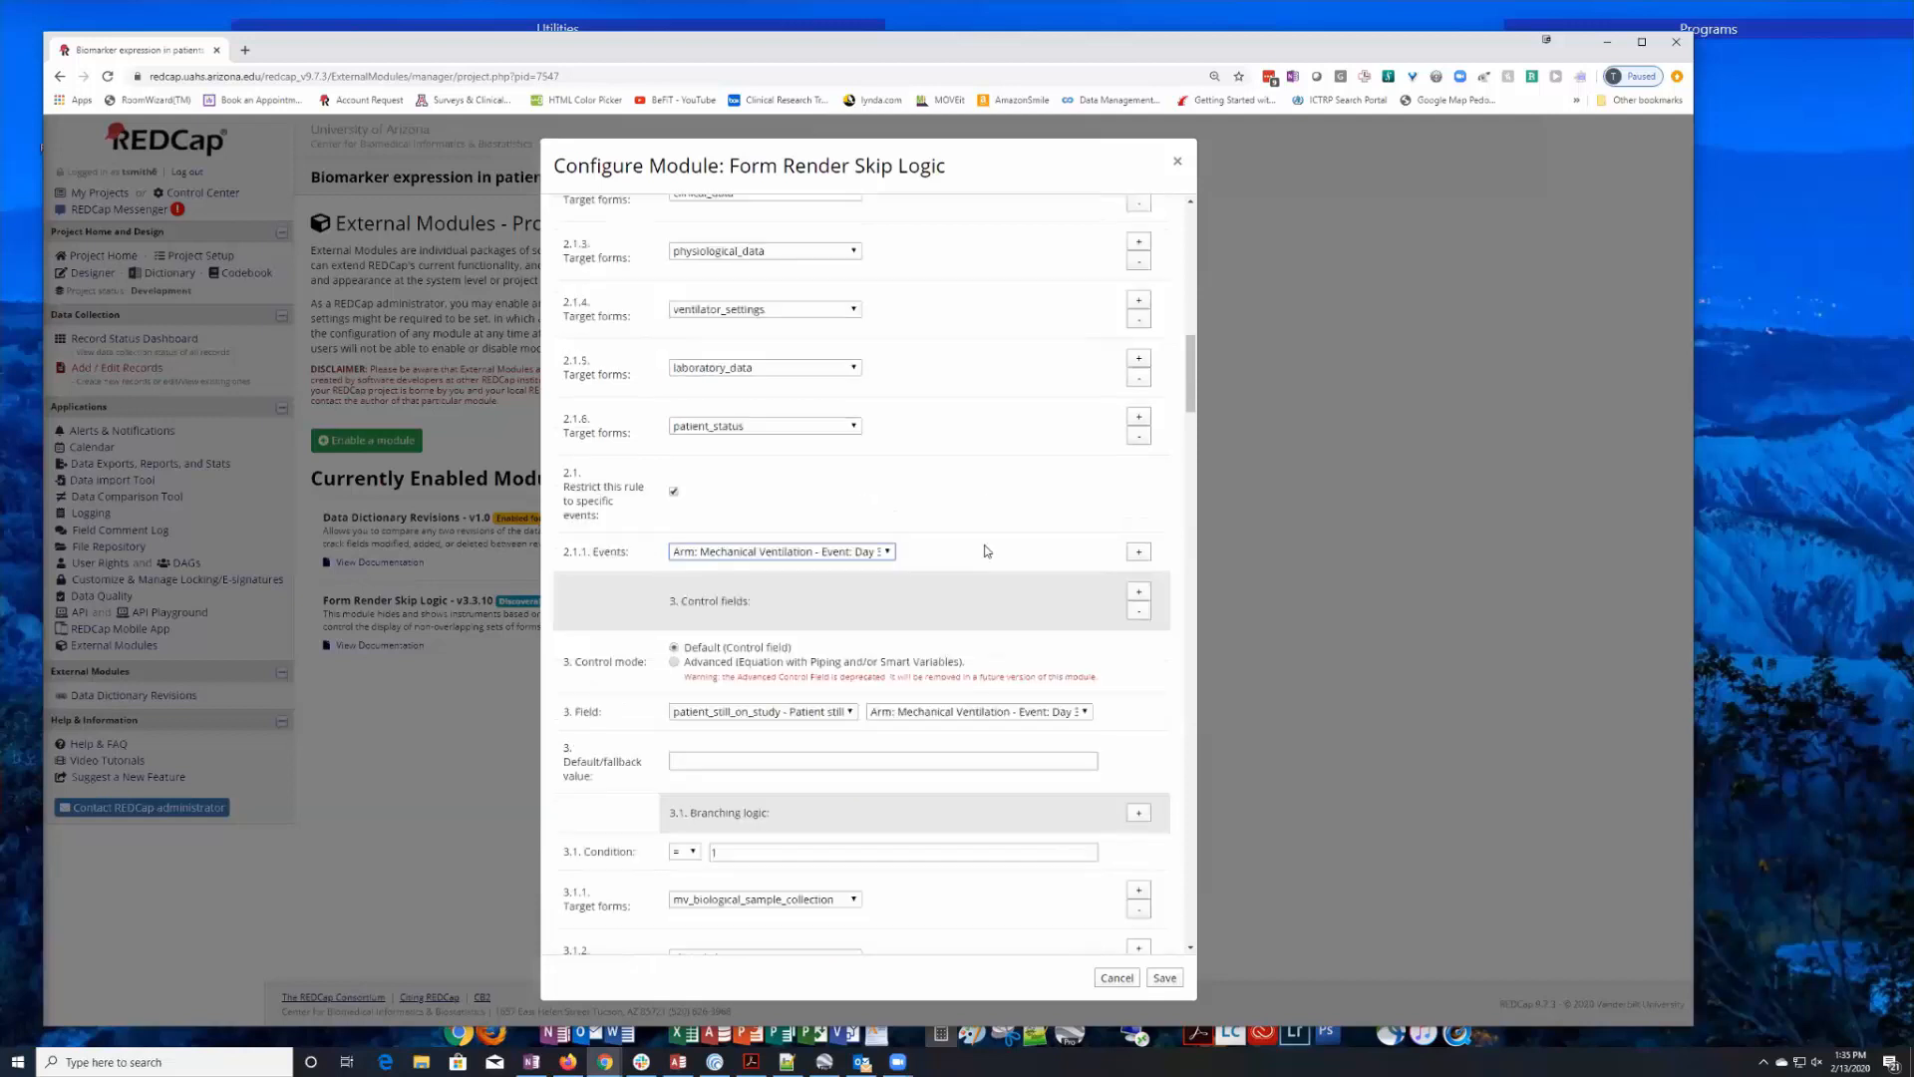
{"action": "scroll", "coordinate": [982, 544], "scroll_direction": "down", "scroll_amount": 20}
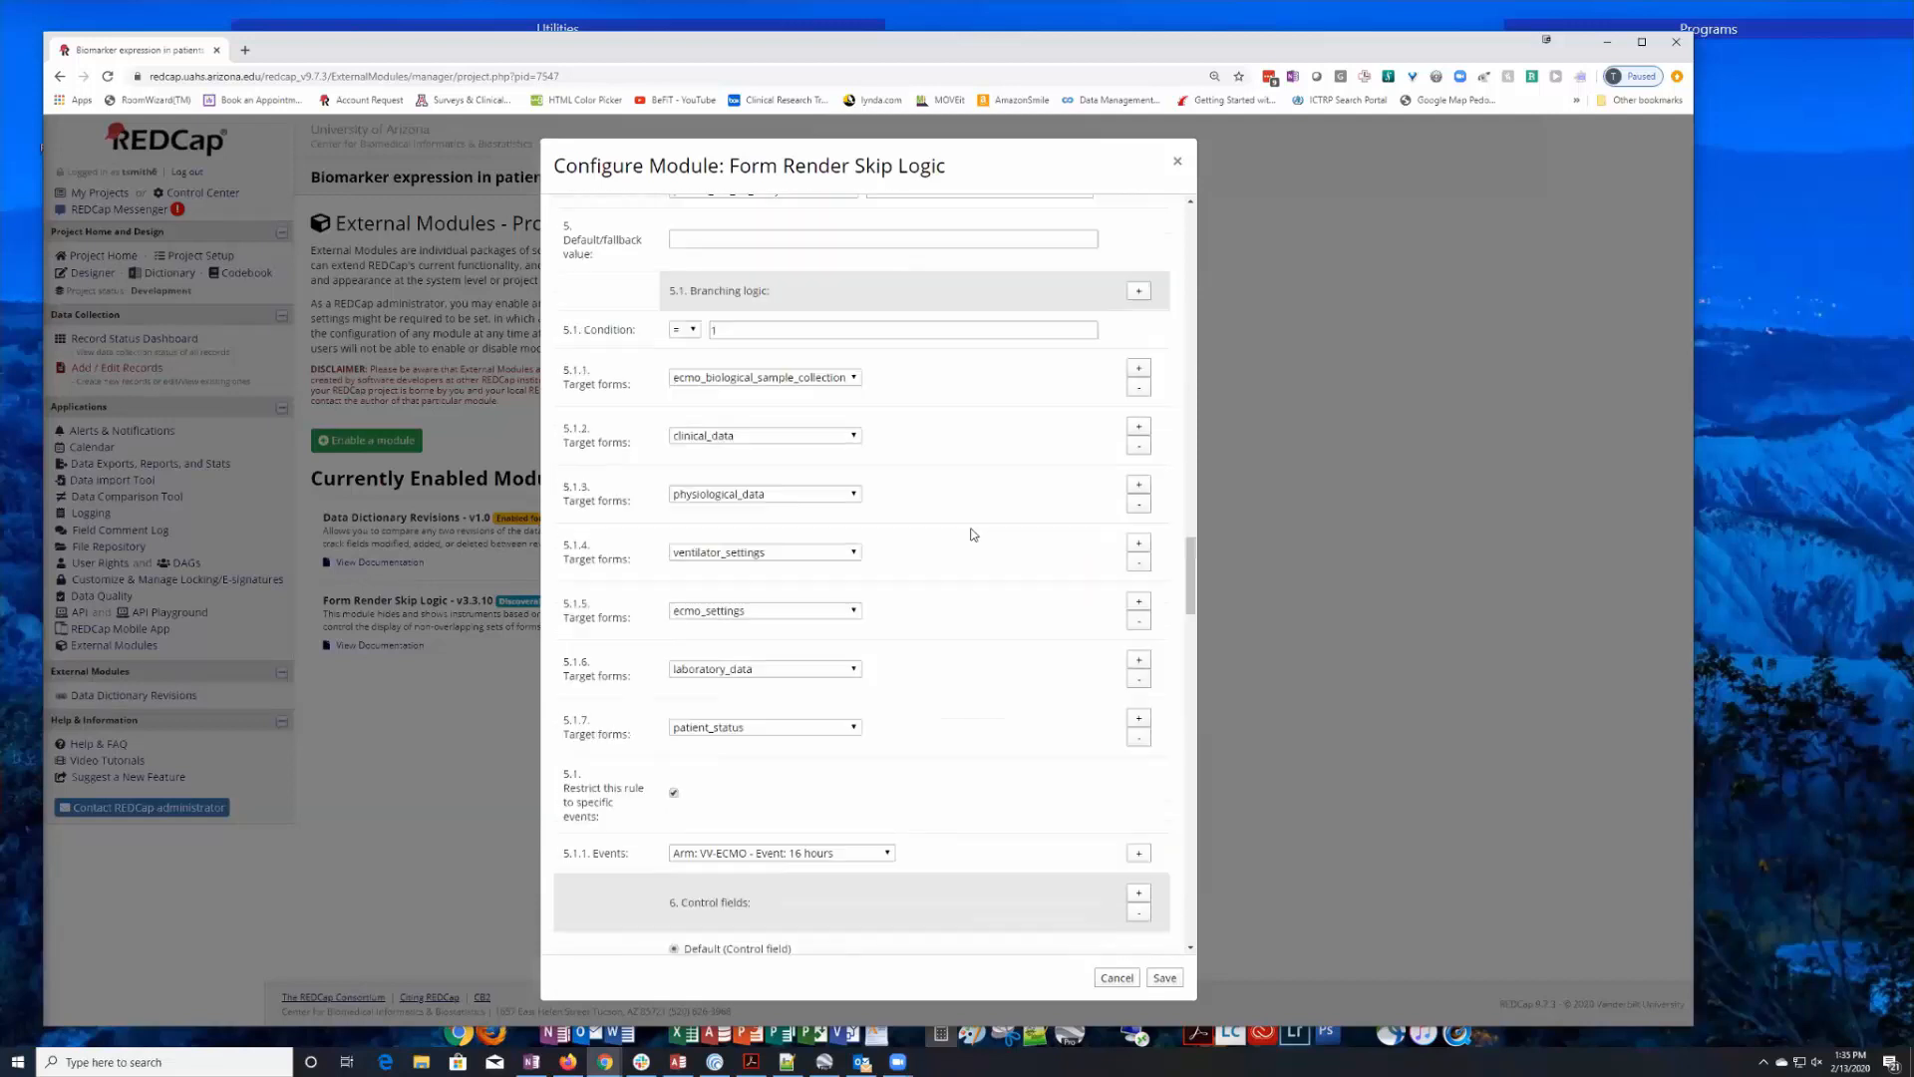
{"action": "scroll", "coordinate": [974, 534], "scroll_direction": "down", "scroll_amount": 12}
{"action": "scroll", "coordinate": [973, 534], "scroll_direction": "down", "scroll_amount": 11}
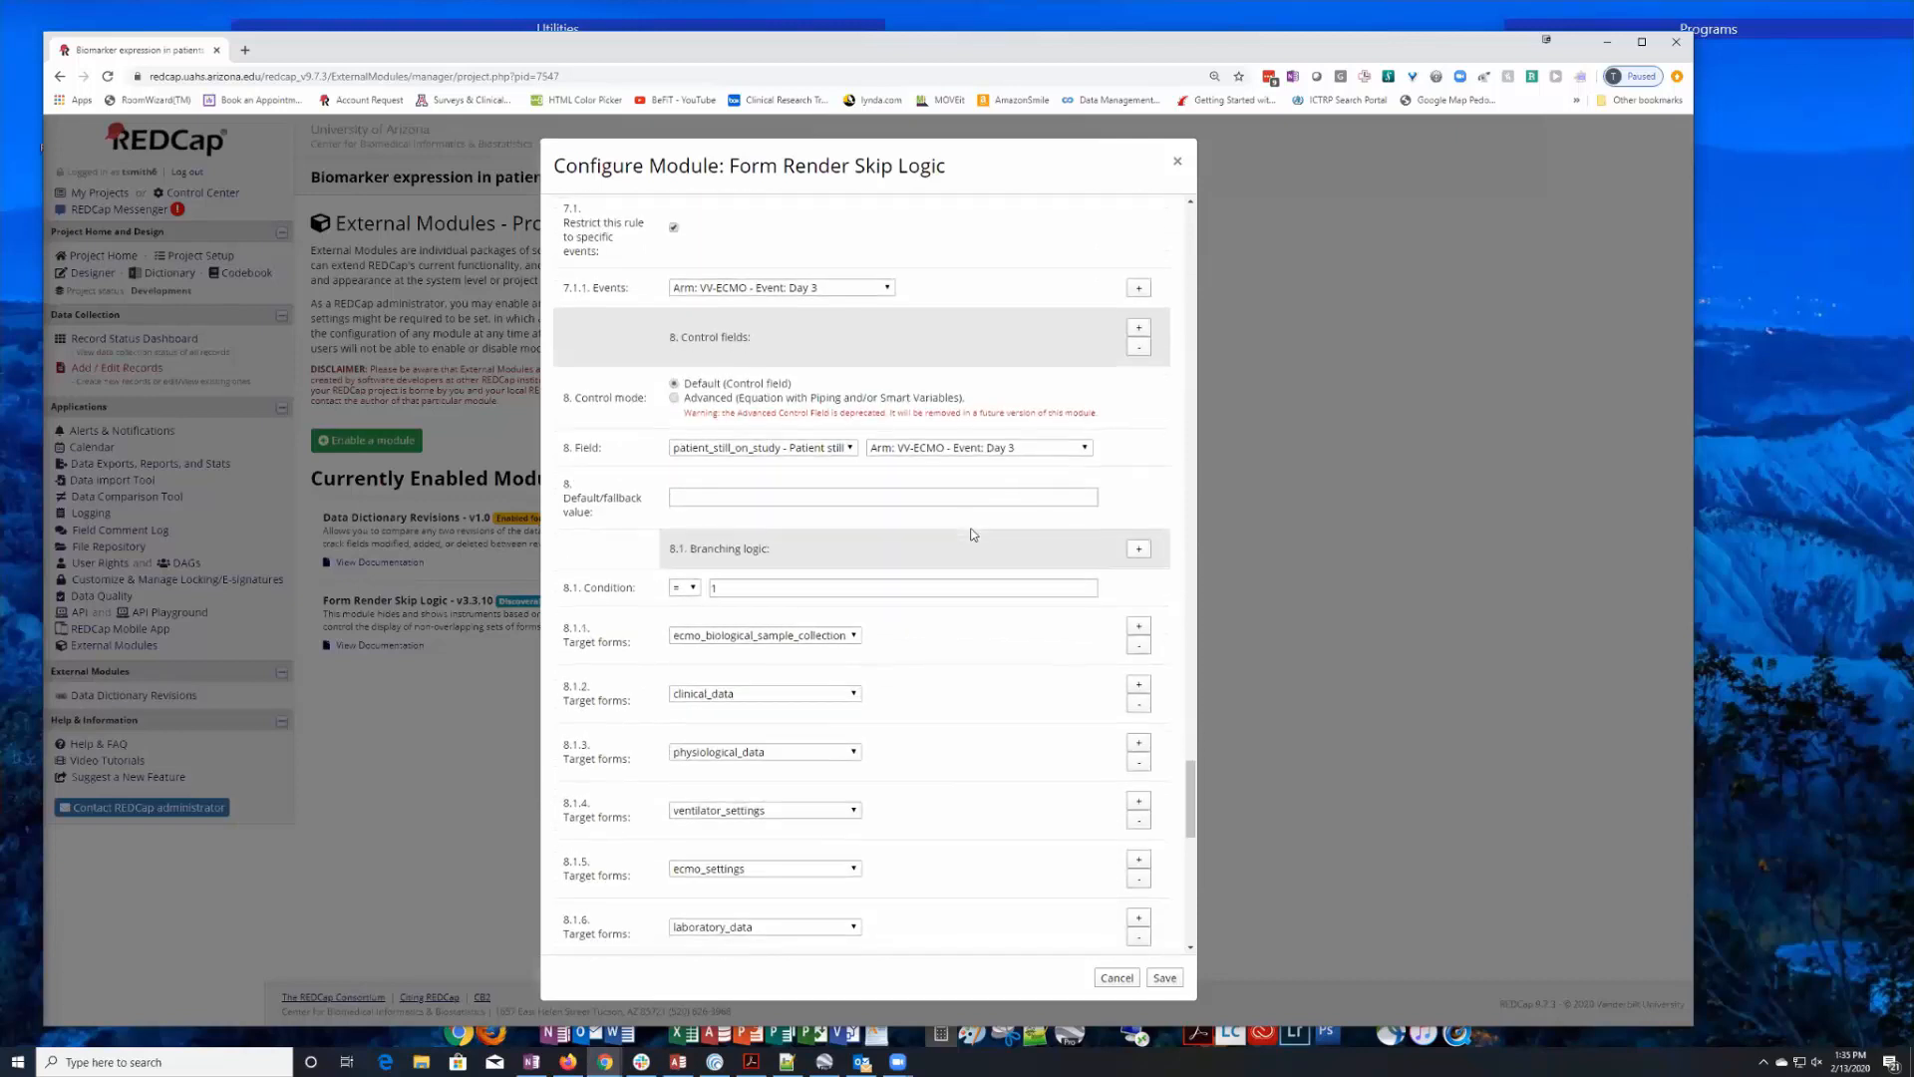
{"action": "scroll", "coordinate": [974, 534], "scroll_direction": "up", "scroll_amount": 3}
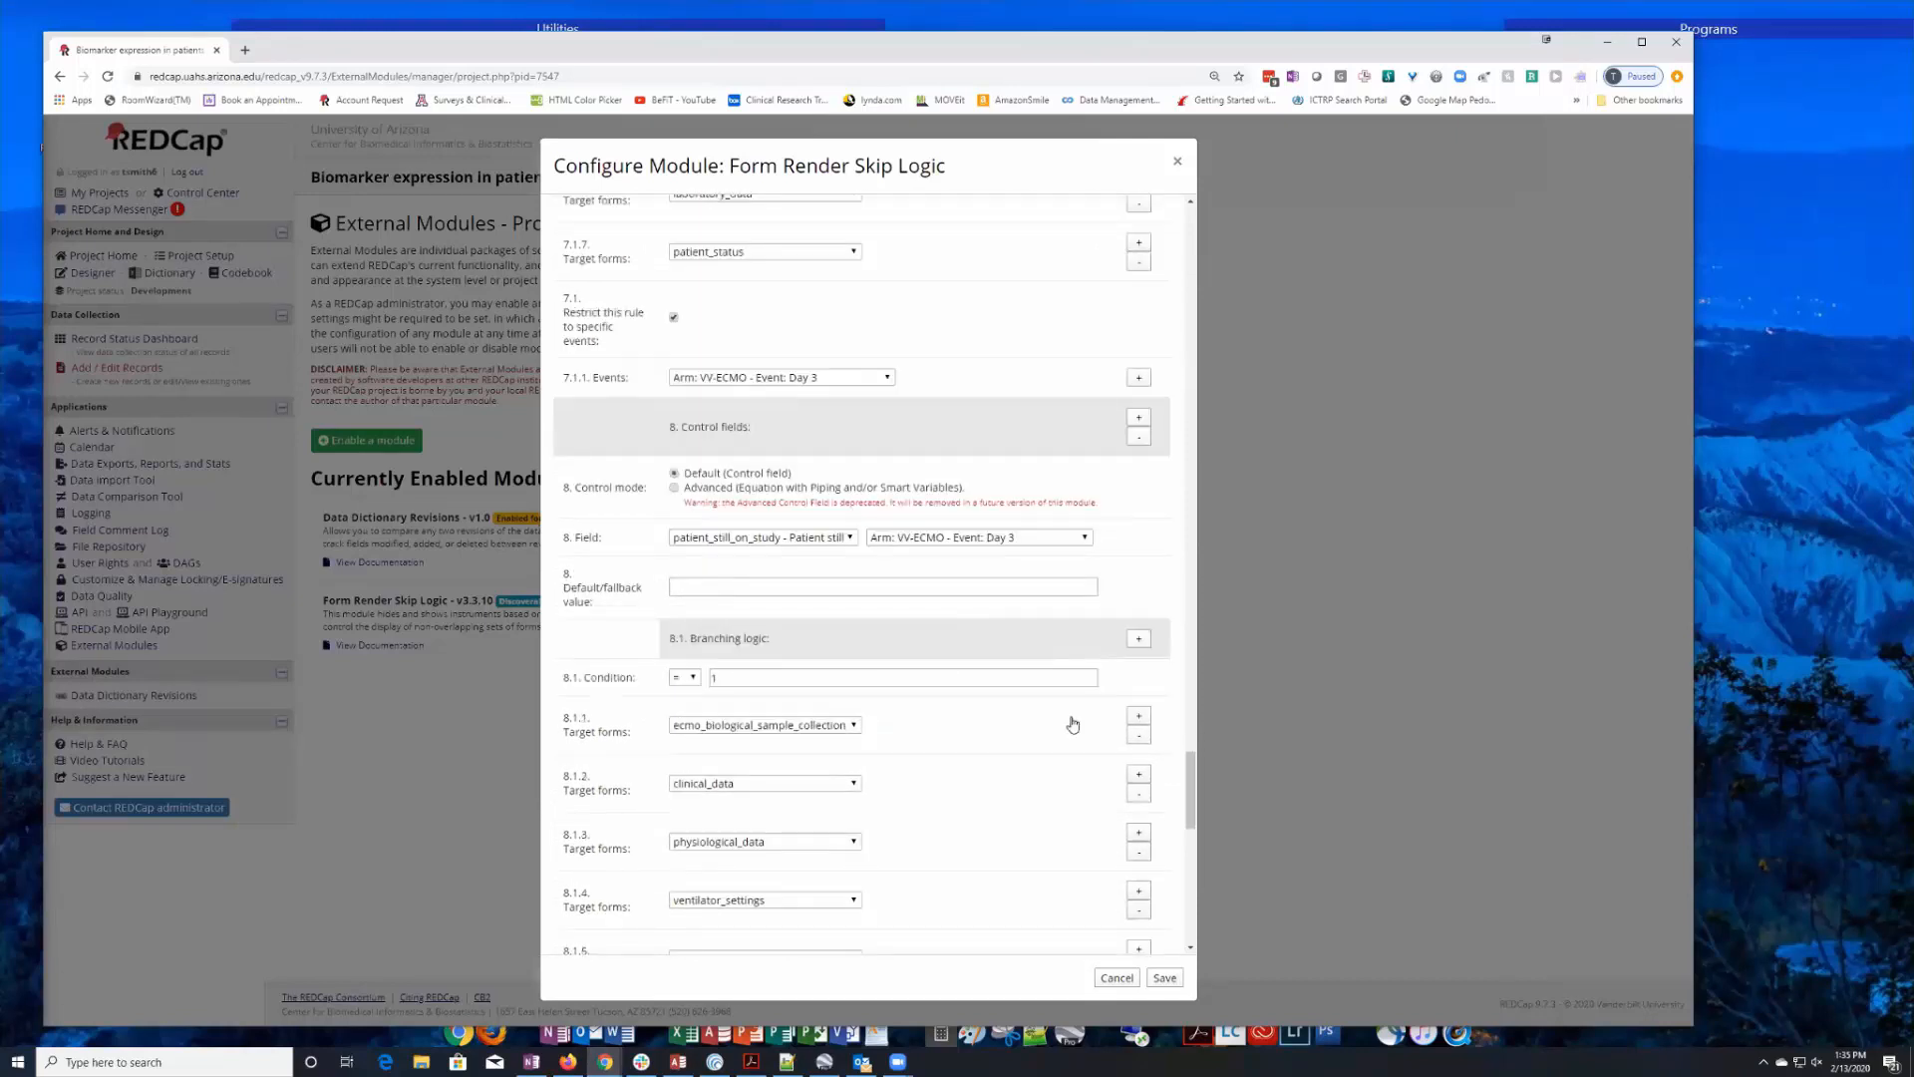
{"action": "left_click", "coordinate": [1116, 978]}
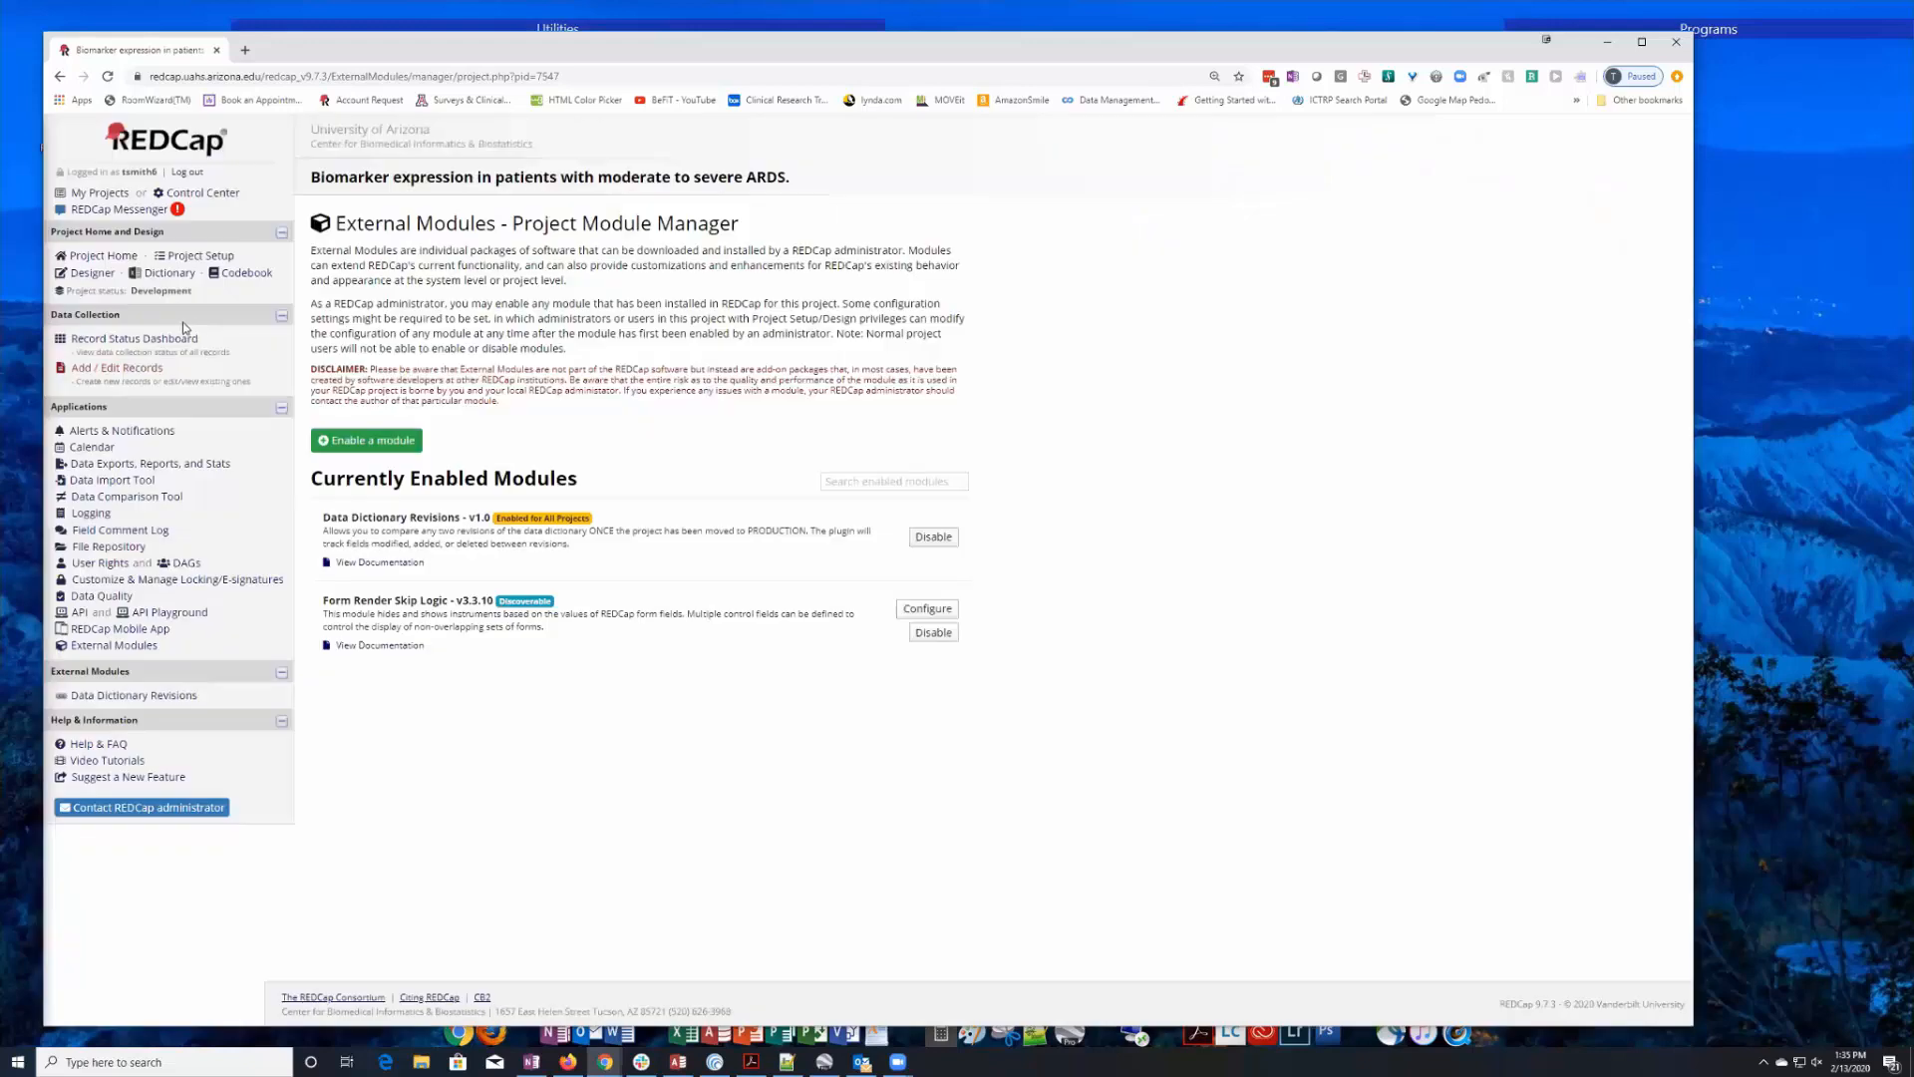
In record 2's Day 3 Patient Status form, set "Patient still on-study?" to No, then save and exit the form.
{"action": "left_click", "coordinate": [140, 339]}
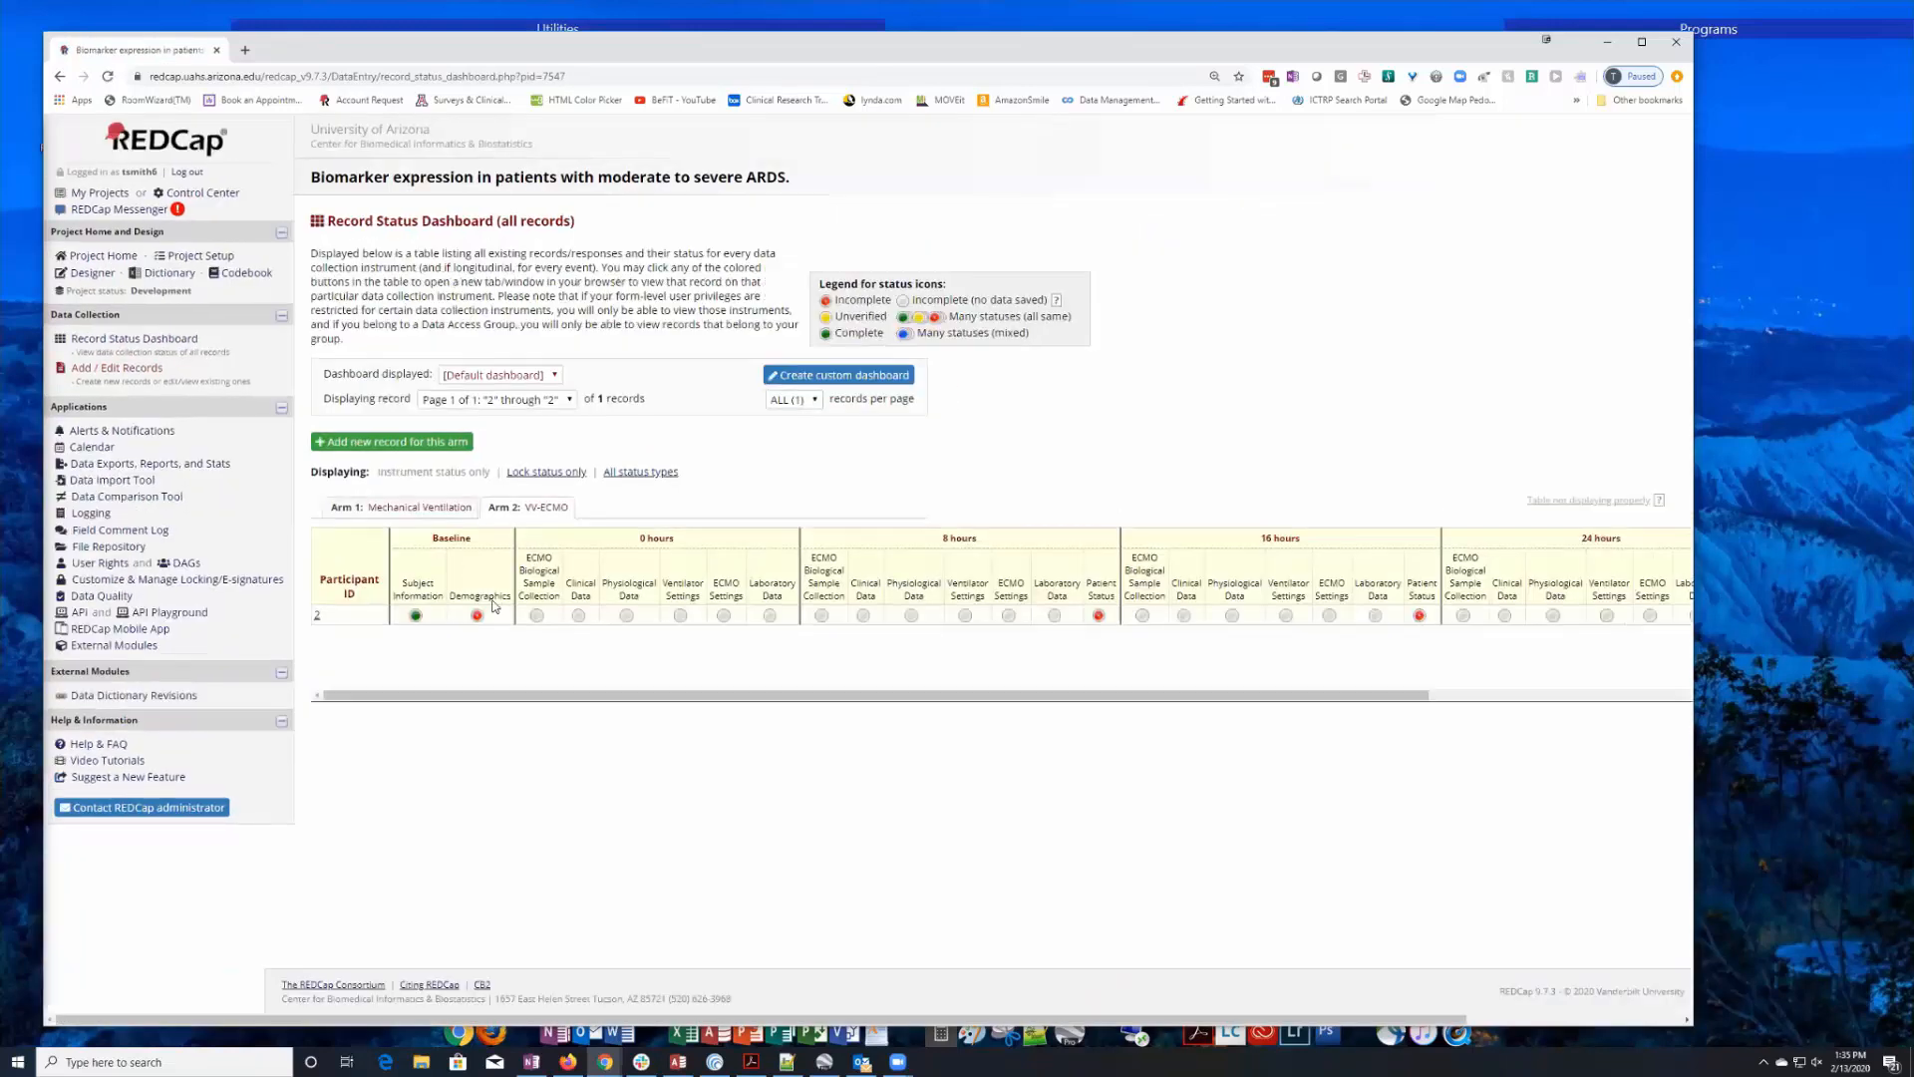
{"action": "left_click", "coordinate": [317, 615]}
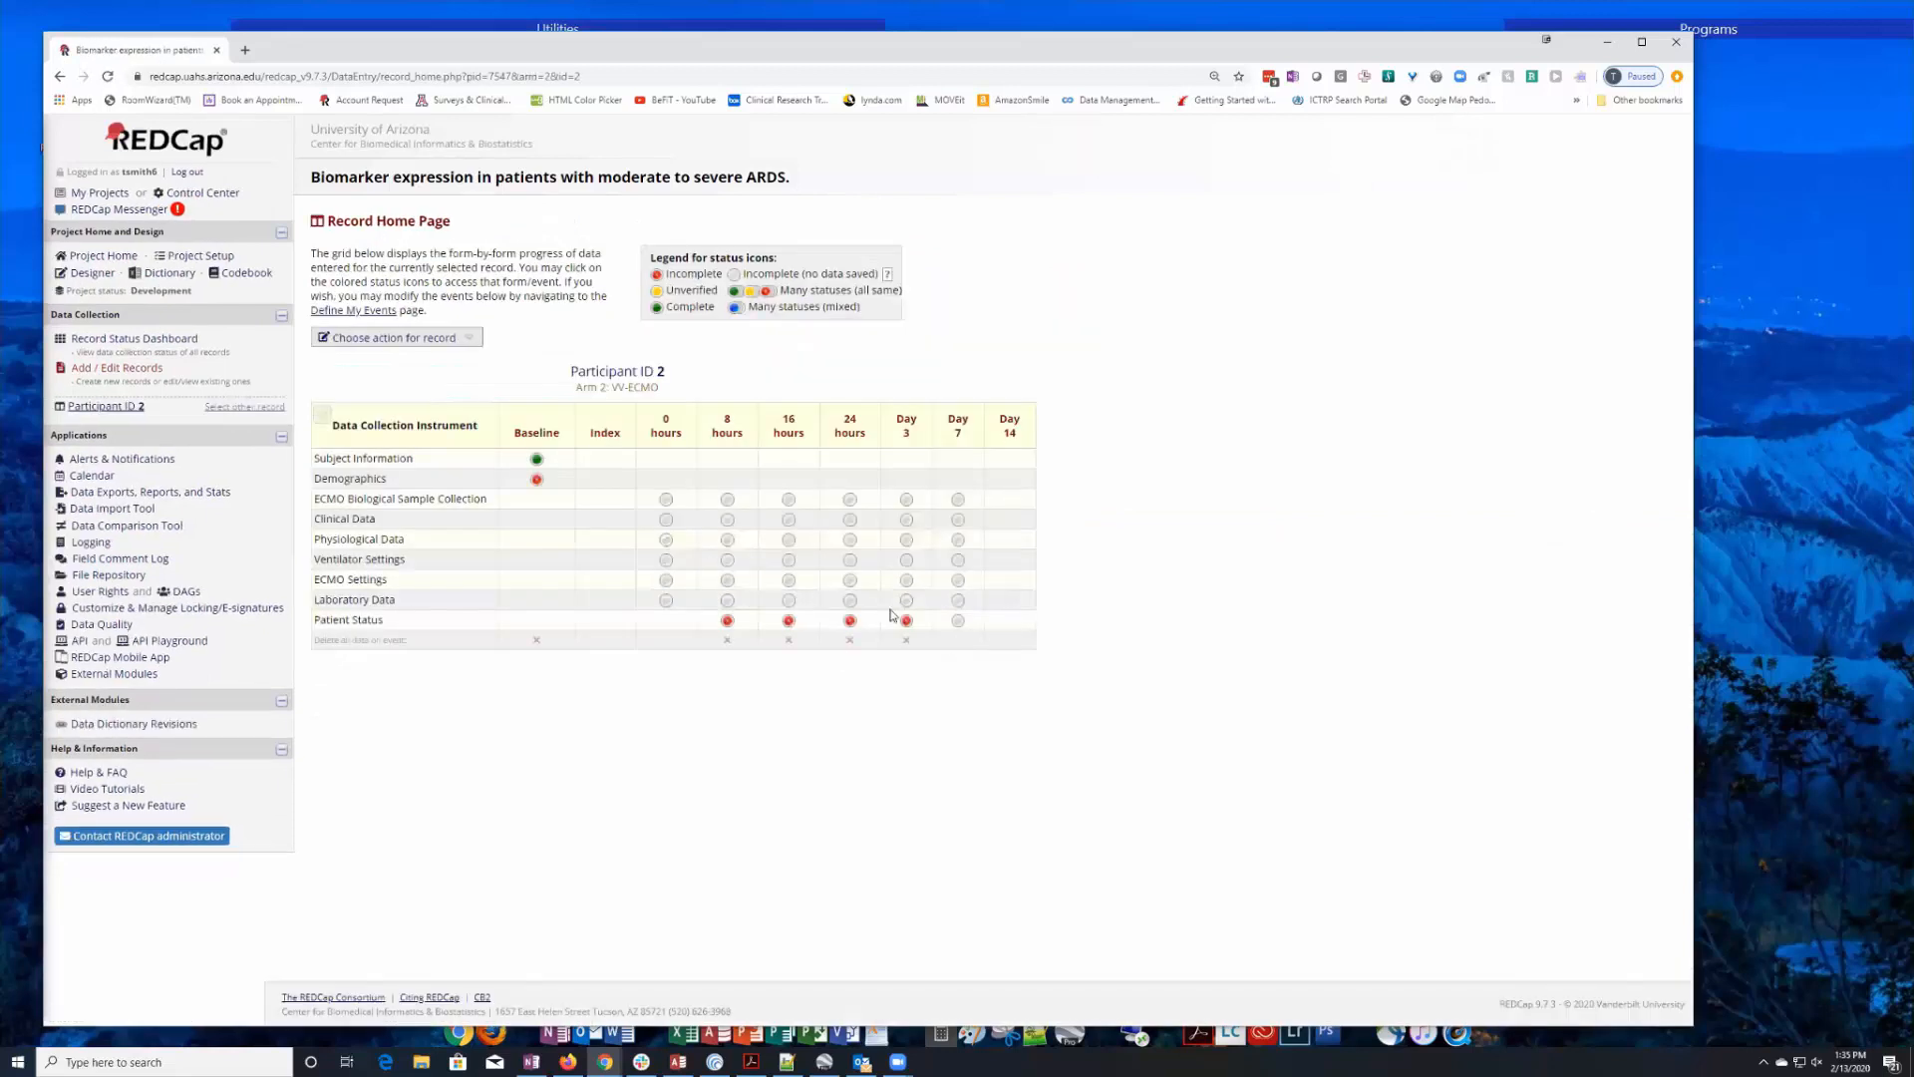
{"action": "left_click", "coordinate": [907, 623]}
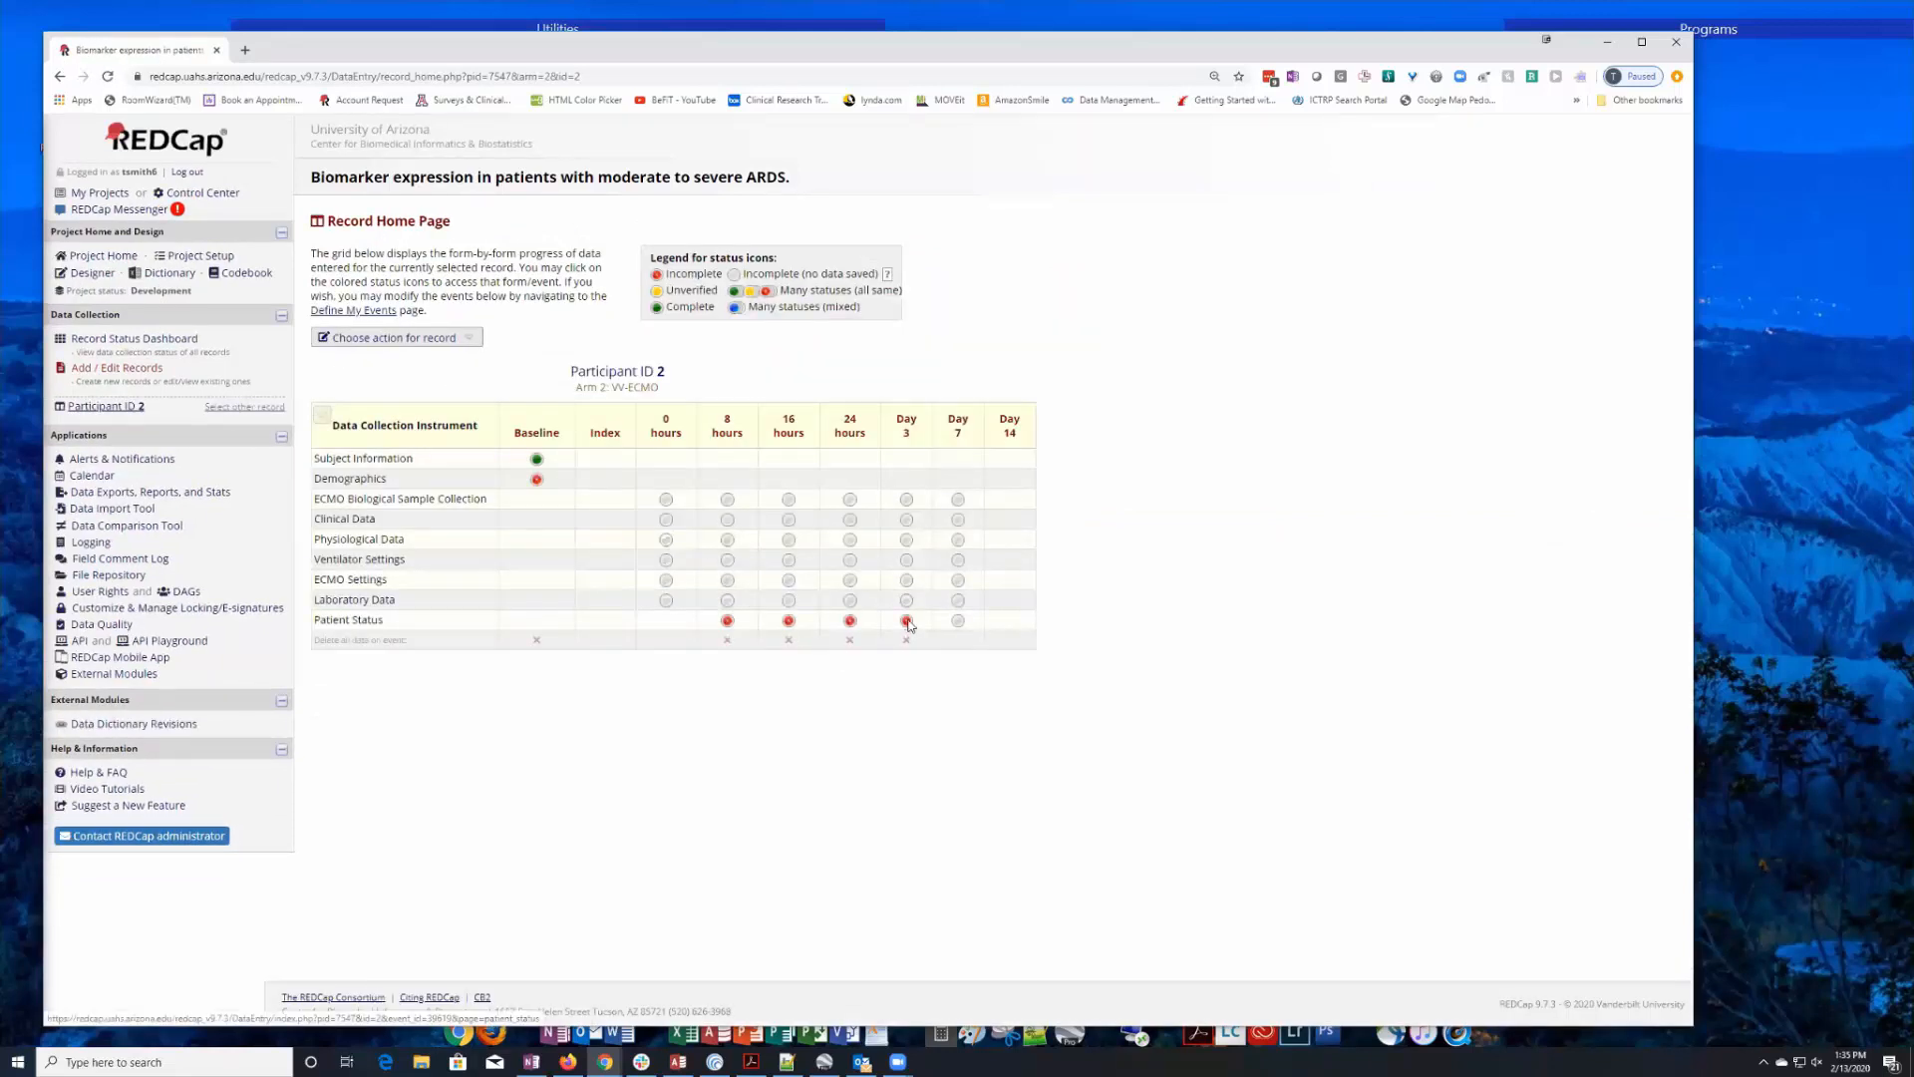
{"action": "left_click", "coordinate": [703, 365]}
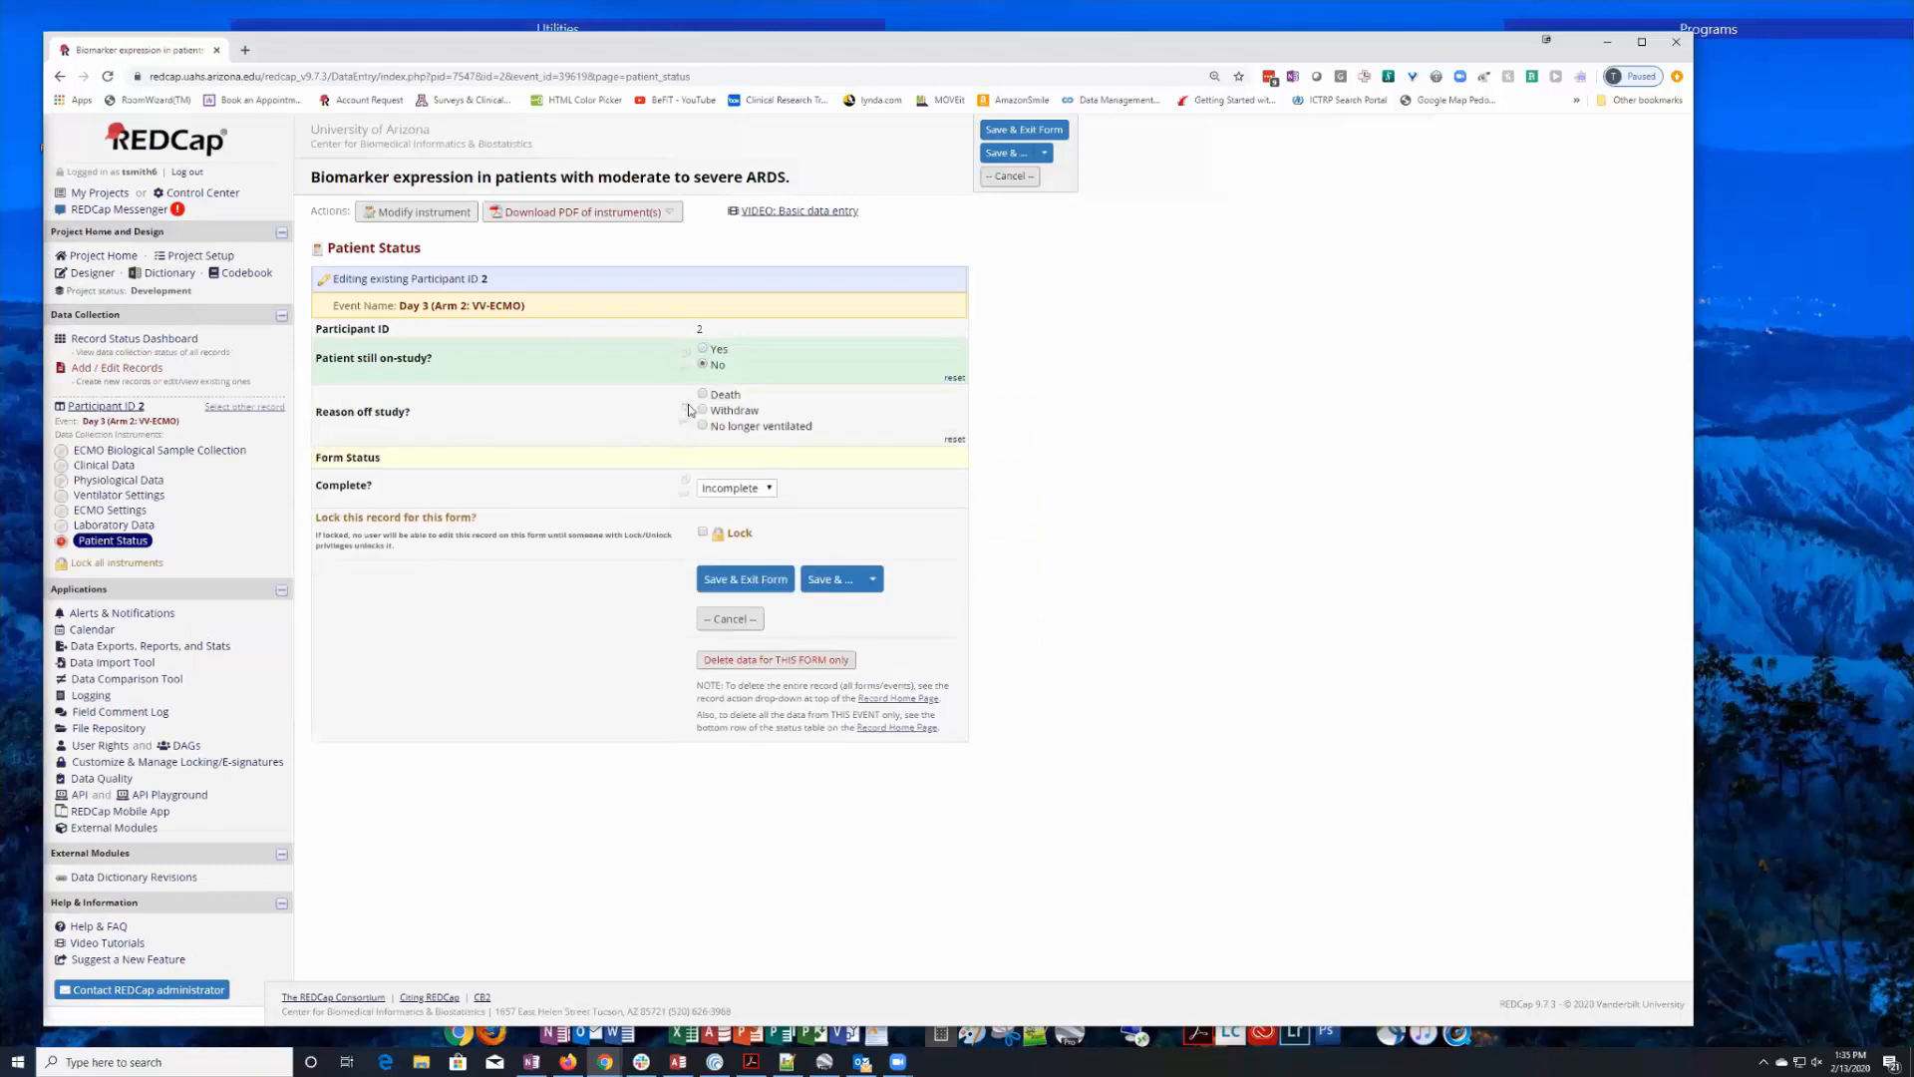
{"action": "left_click", "coordinate": [758, 581]}
{"action": "left_click", "coordinate": [757, 581]}
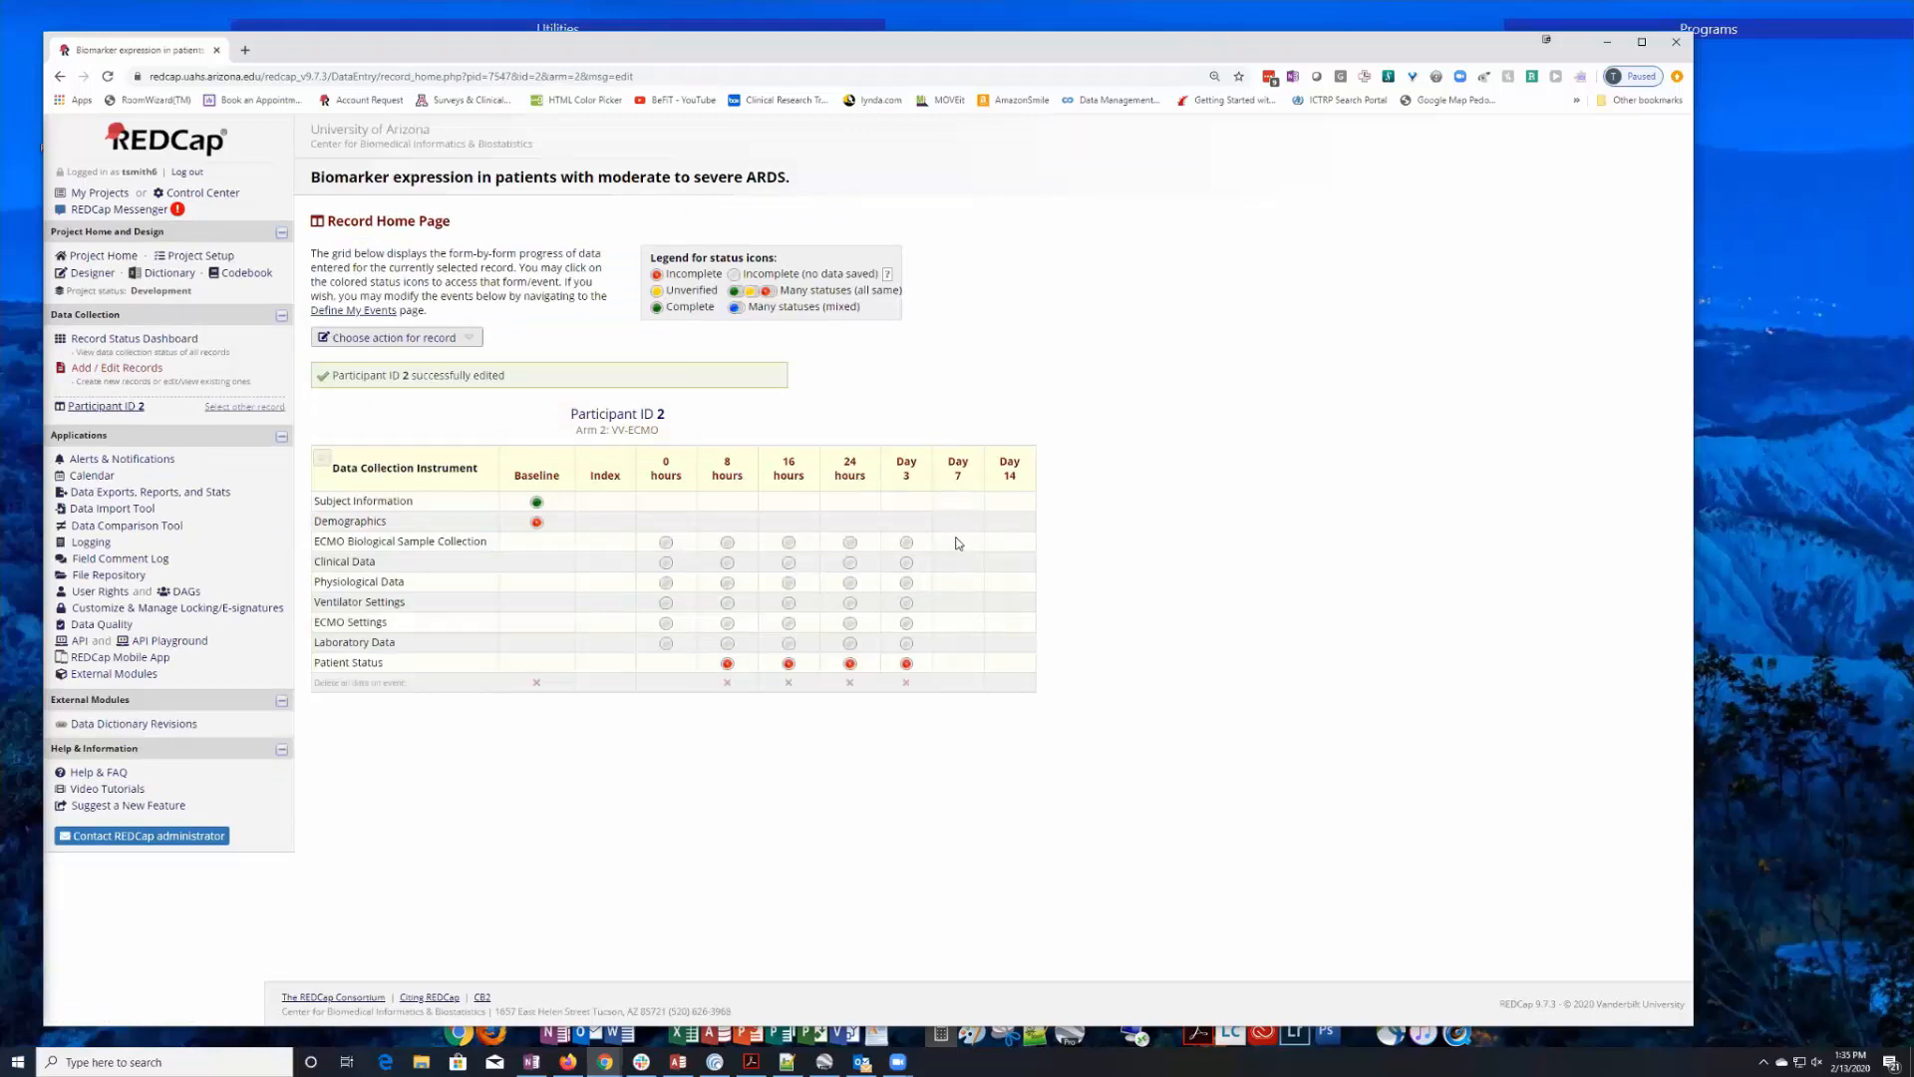
Set "Patient still on-study?" to No in record 2's 24 hours Patient Status form, then save and exit.
{"action": "left_click", "coordinate": [906, 683]}
{"action": "left_click", "coordinate": [992, 612]}
{"action": "left_click", "coordinate": [849, 663]}
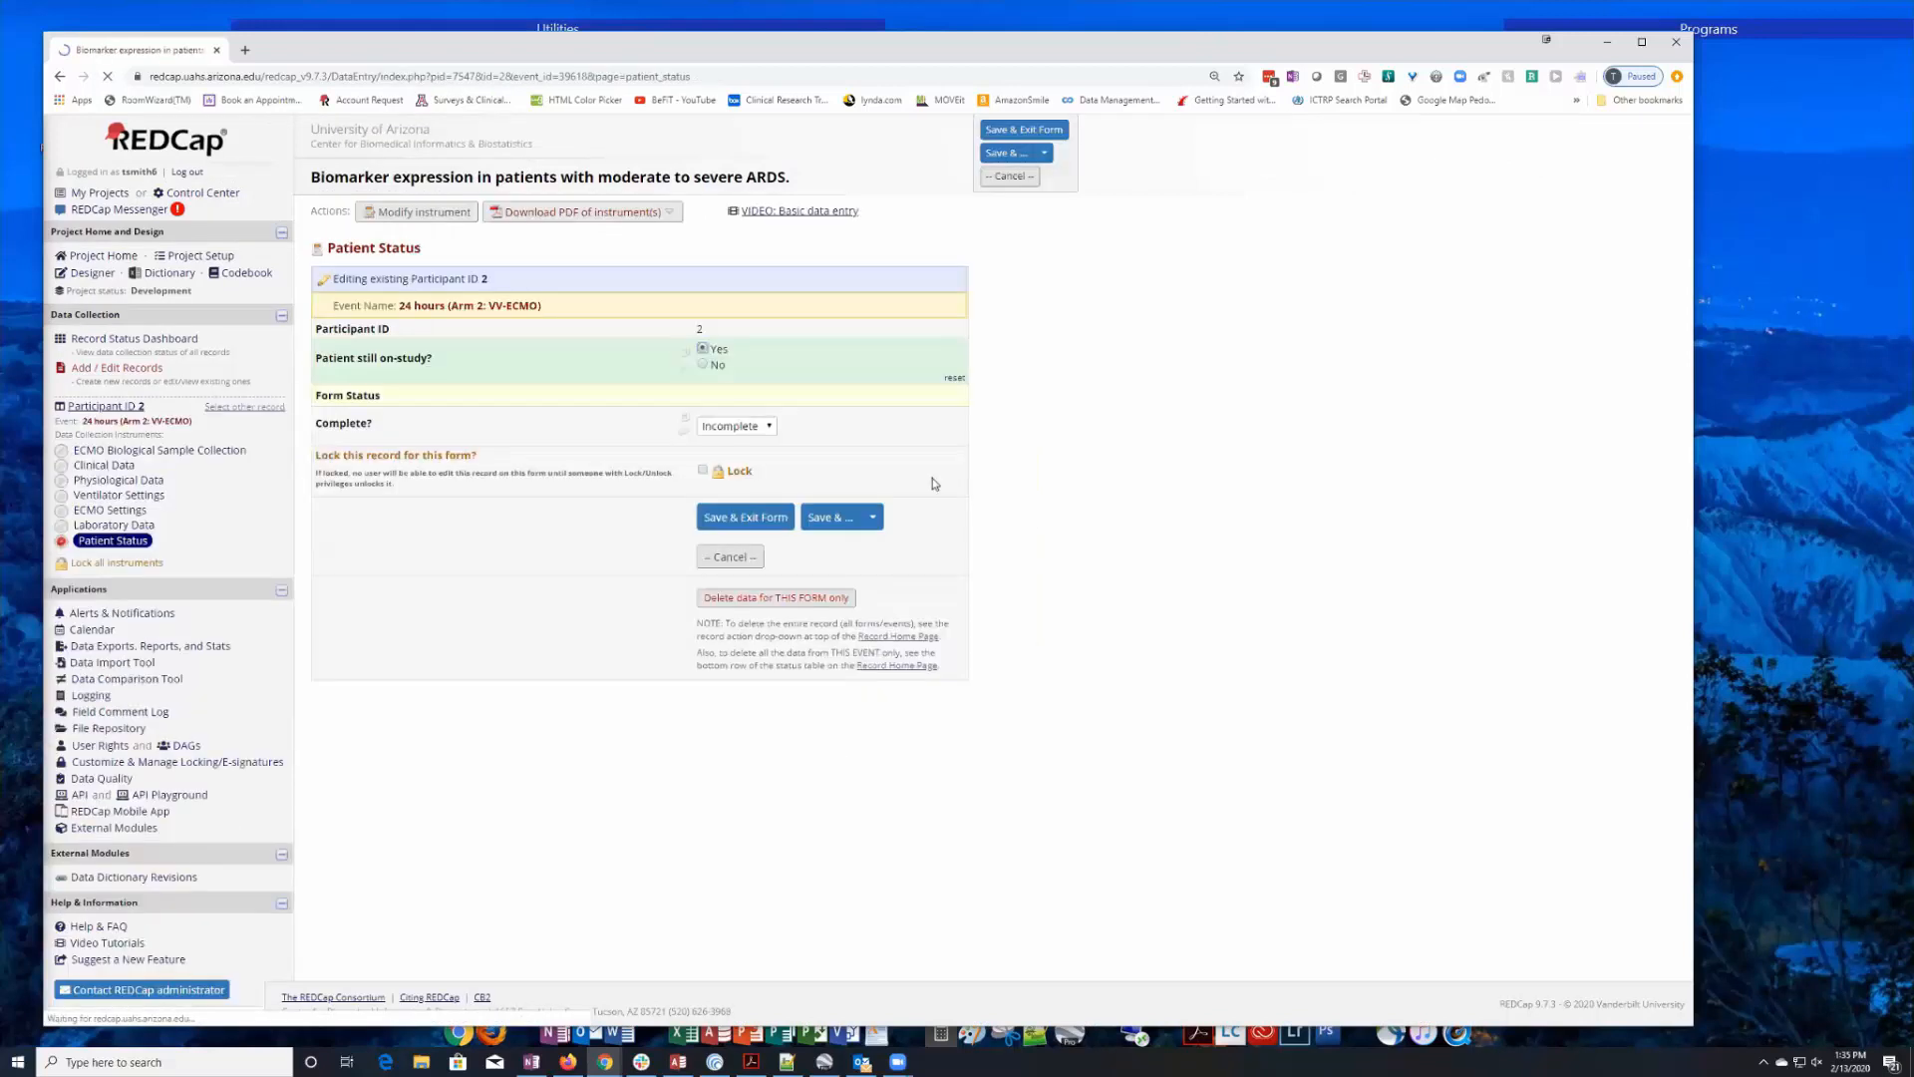
{"action": "left_click", "coordinate": [704, 364]}
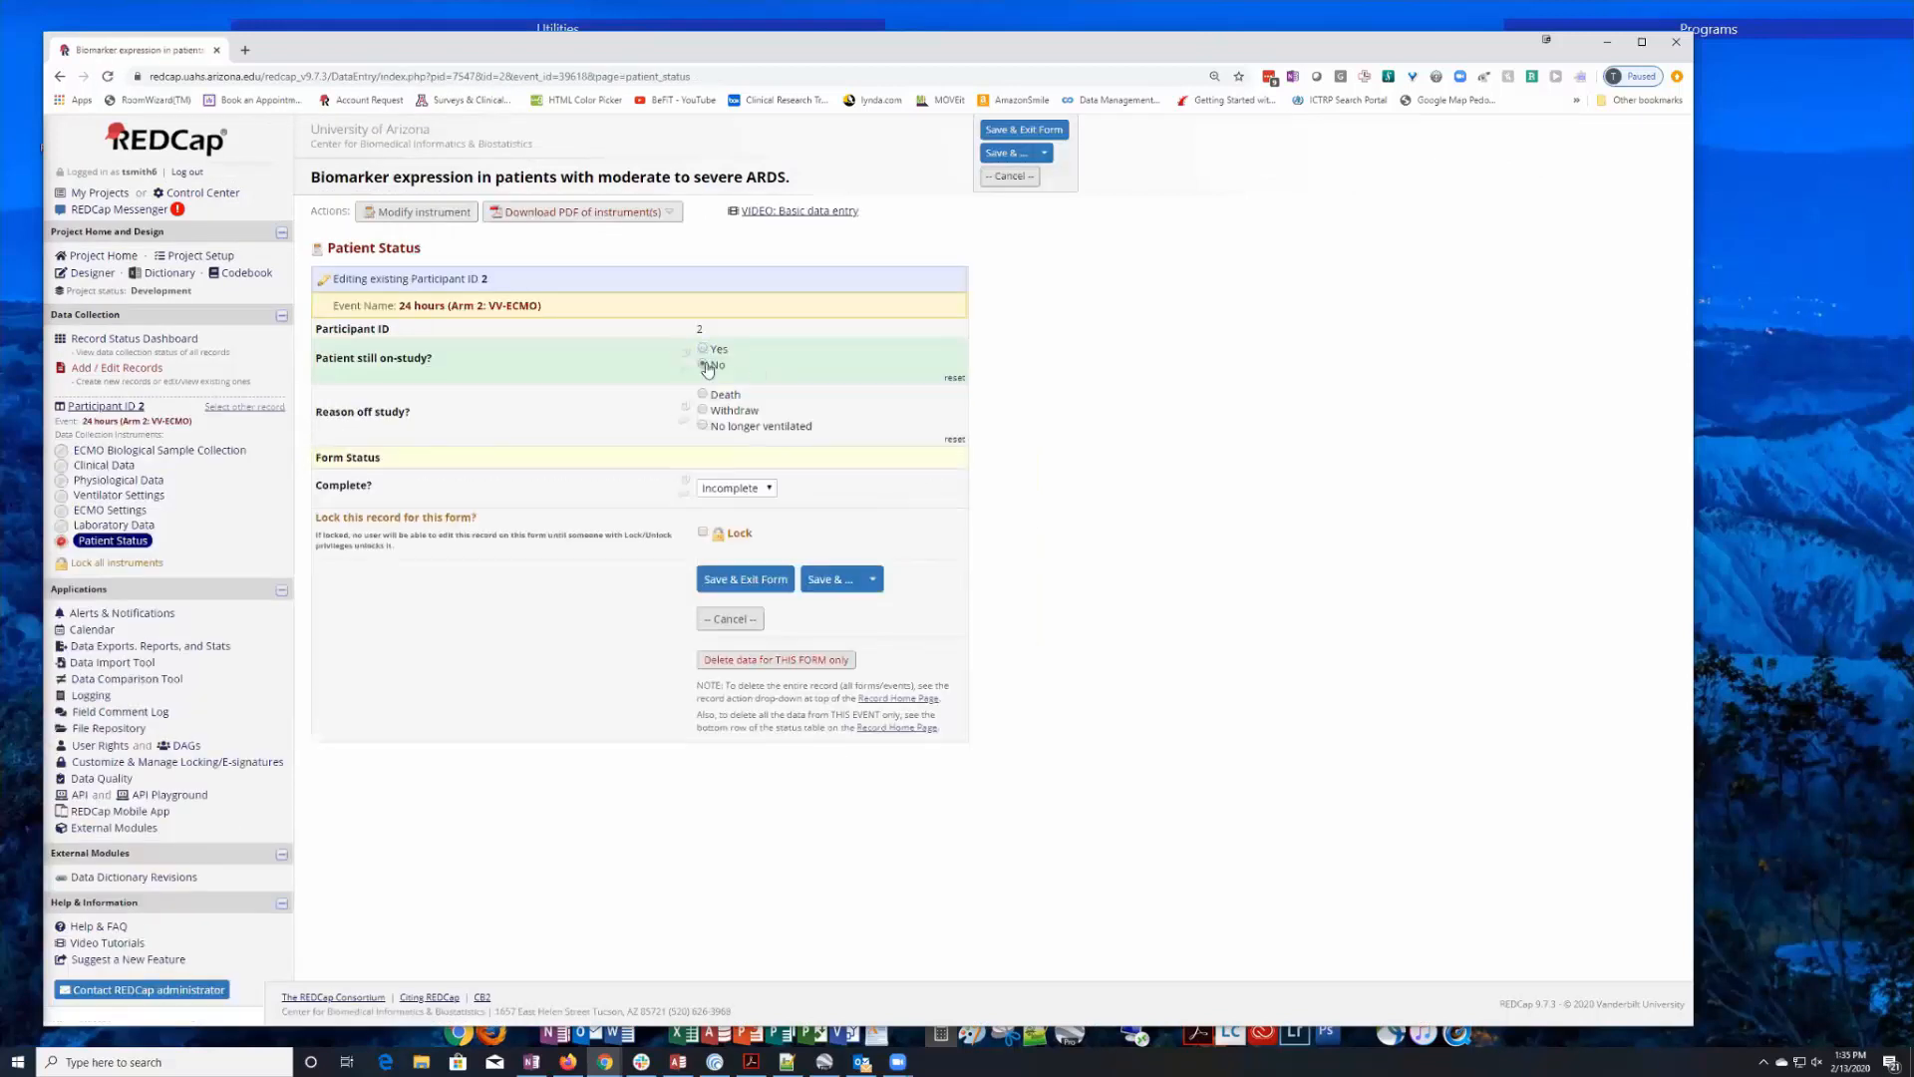
{"action": "left_click", "coordinate": [743, 580]}
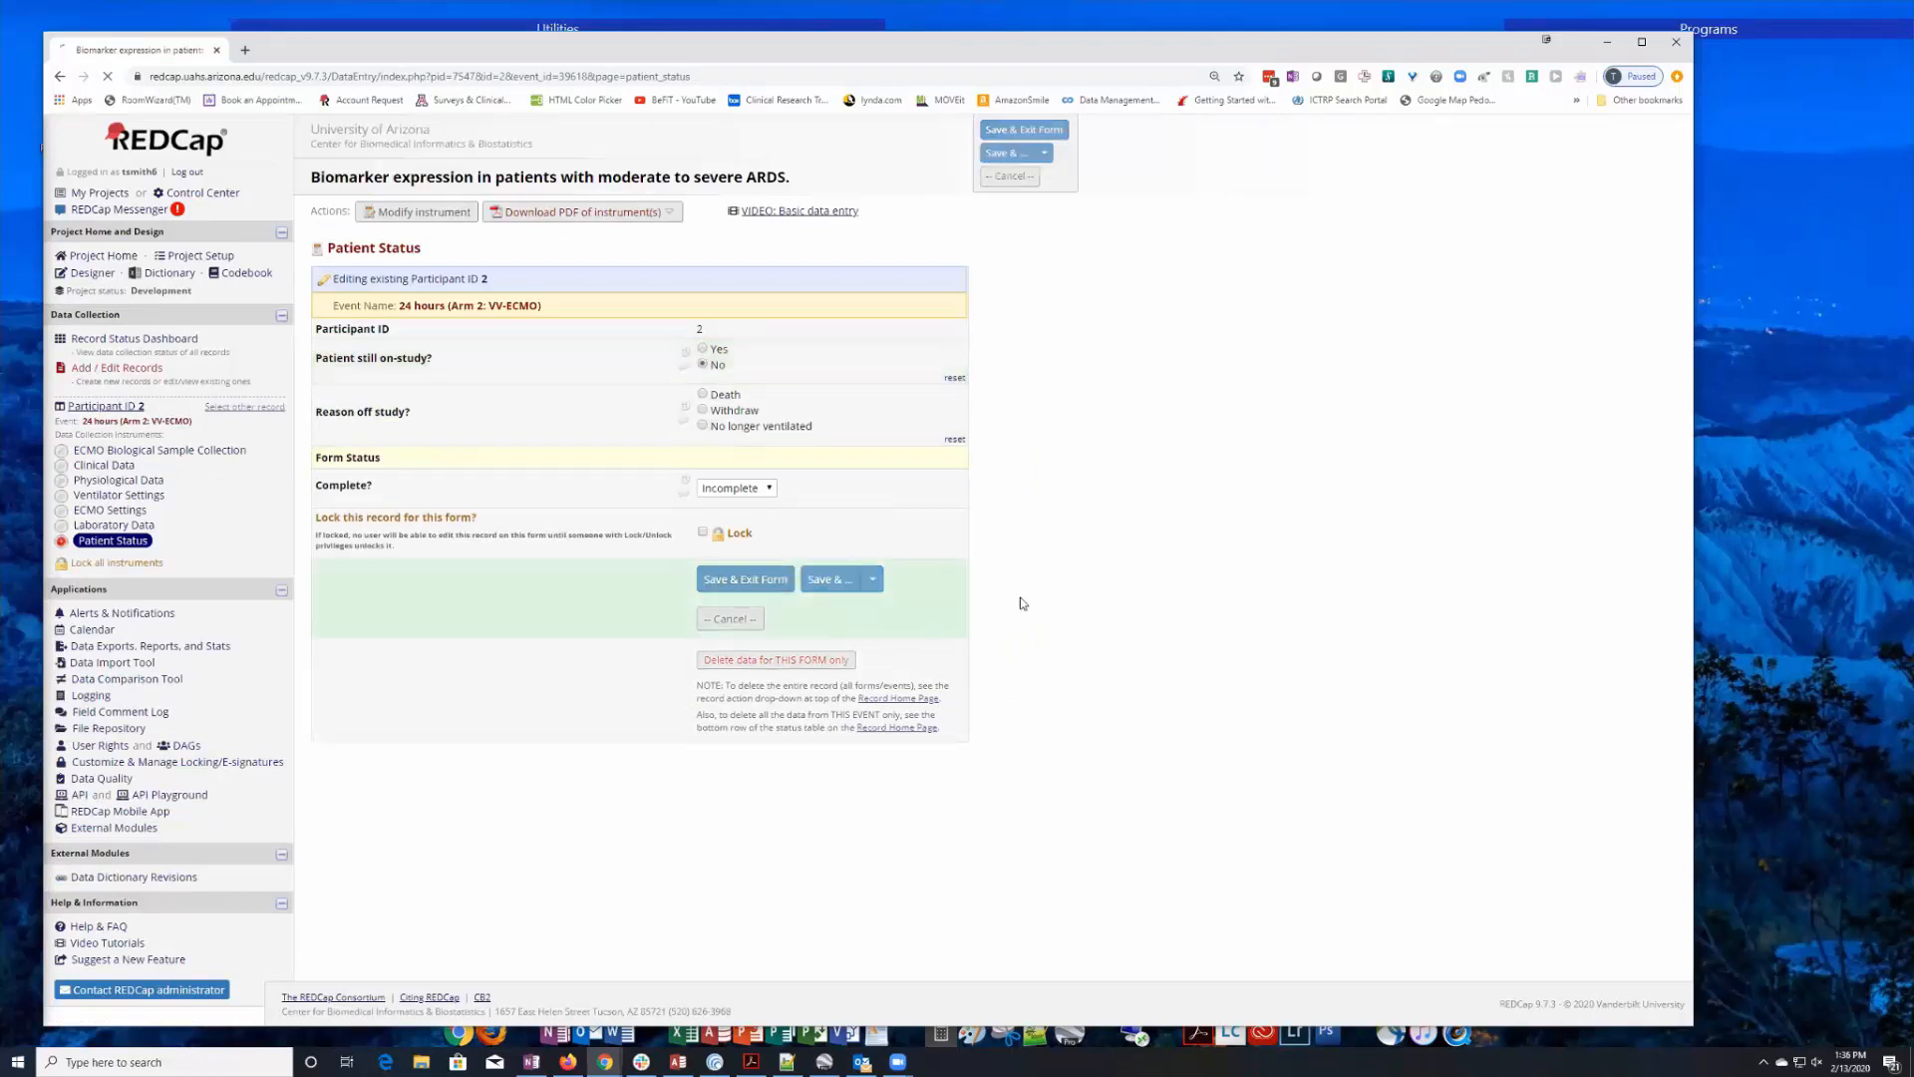